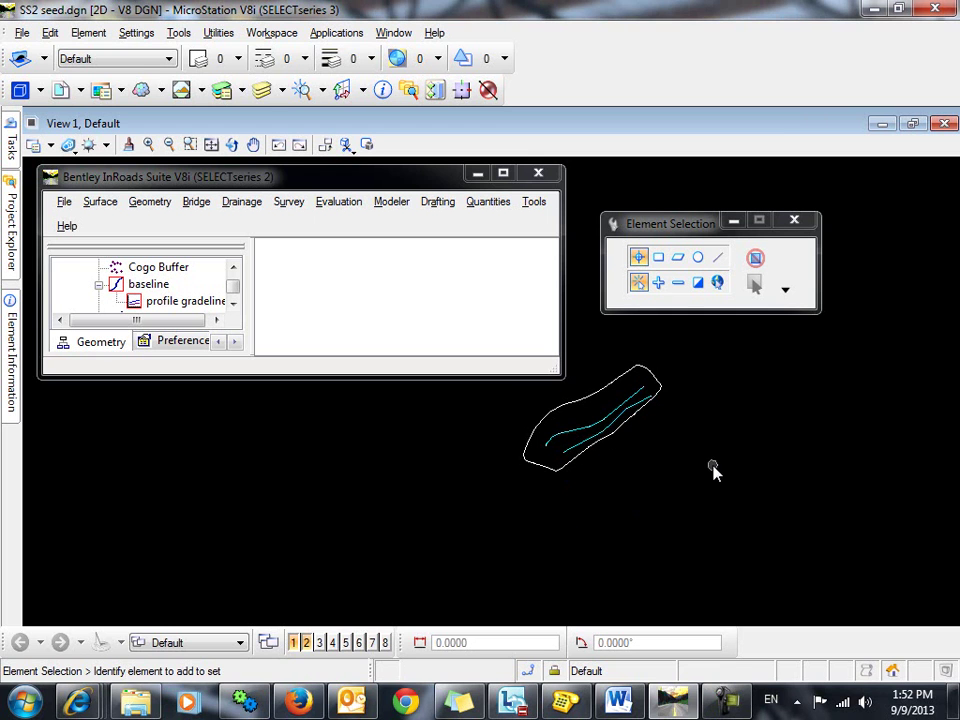
# Zoom in to inspect the baseline and test lines, then zoom out and shift the site lower left
pyautogui.moveTo(633, 477); pyautogui.dragTo(686, 486, button='middle')
pyautogui.scroll(5, 677, 476)
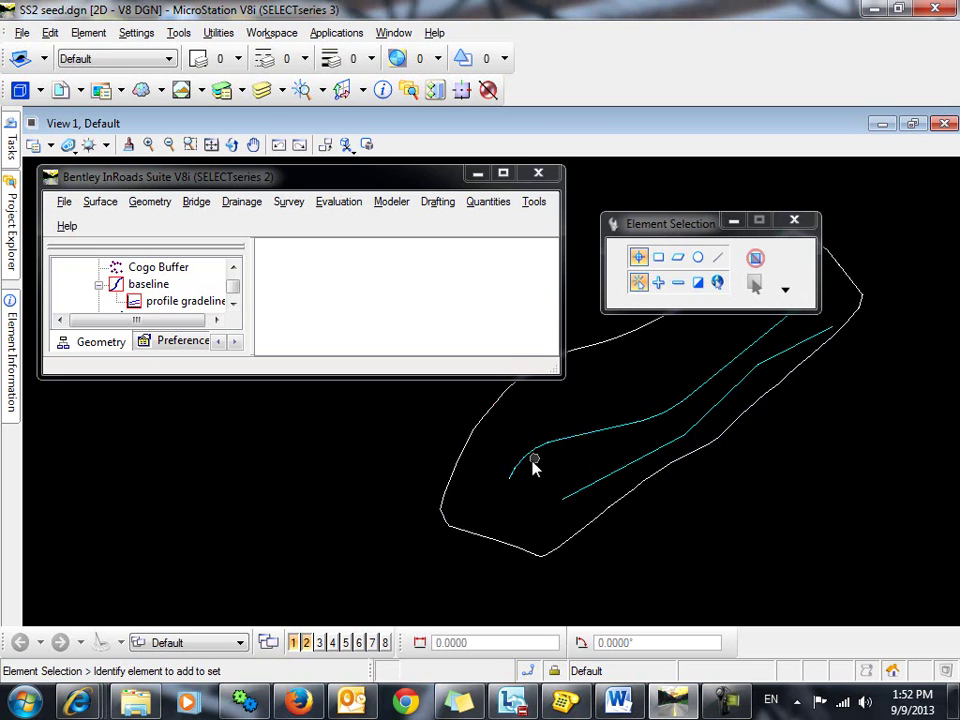
pyautogui.moveTo(509, 478)
pyautogui.moveTo(636, 425)
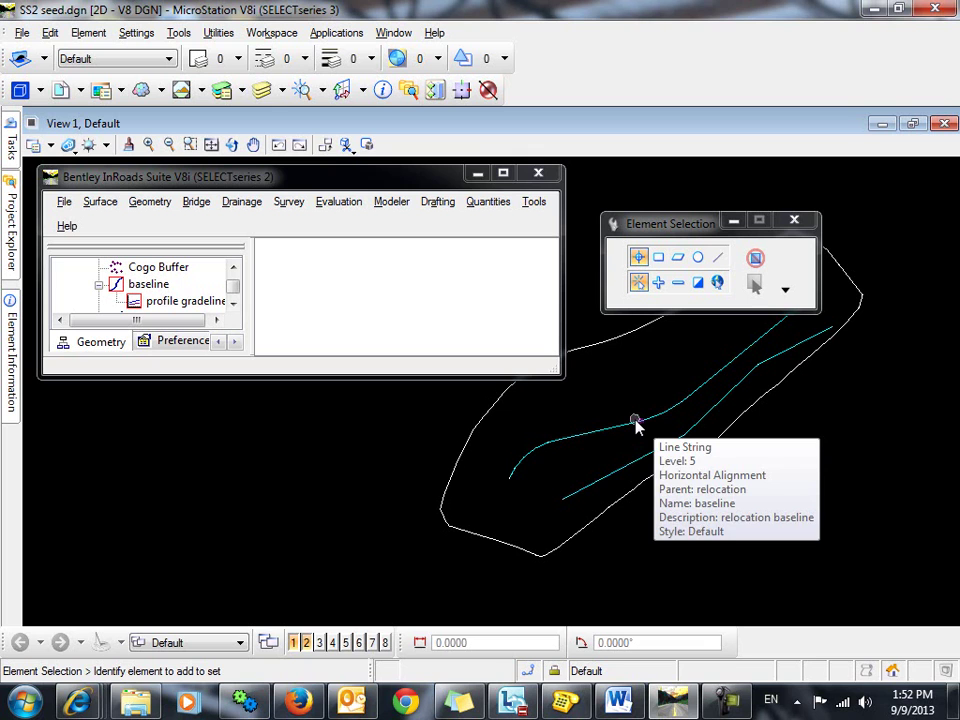
pyautogui.moveTo(653, 455)
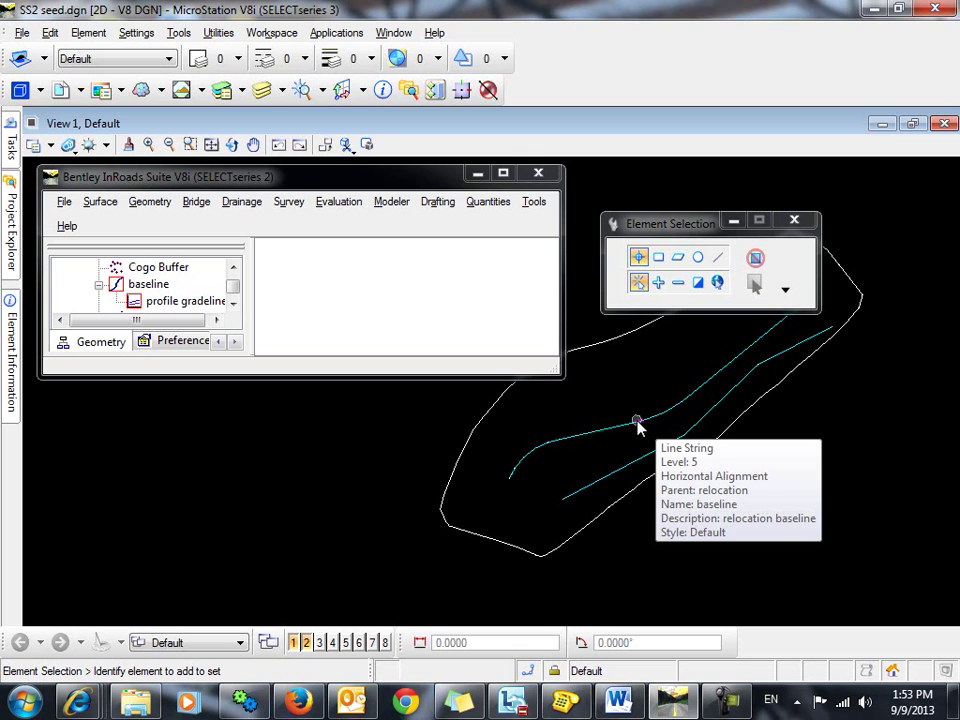
pyautogui.scroll(-2, 637, 425)
pyautogui.moveTo(600, 452); pyautogui.dragTo(321, 536, button='middle')
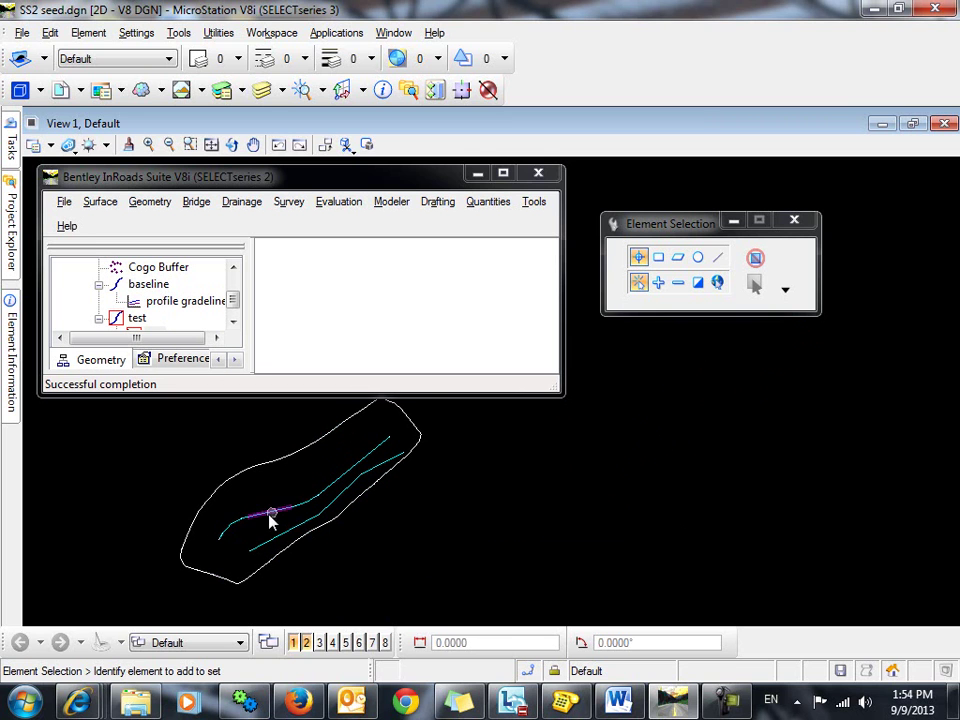
# Create a profile of the baseline alignment, placing its grid to the right of the site
pyautogui.click(288, 201)
pyautogui.click(290, 202)
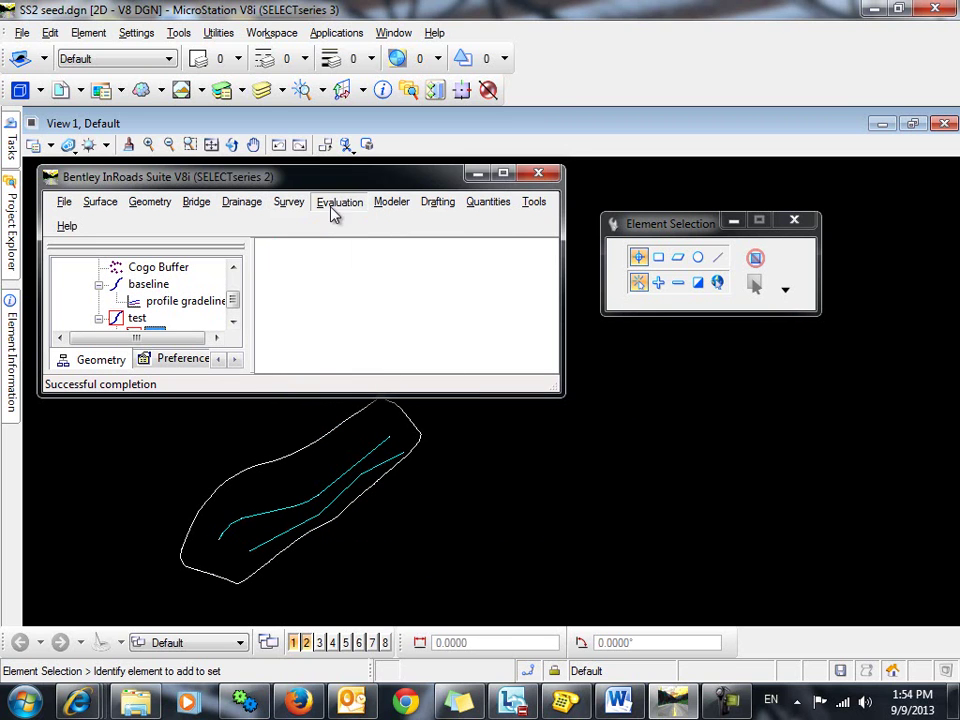
pyautogui.click(335, 212)
pyautogui.moveTo(556, 210)
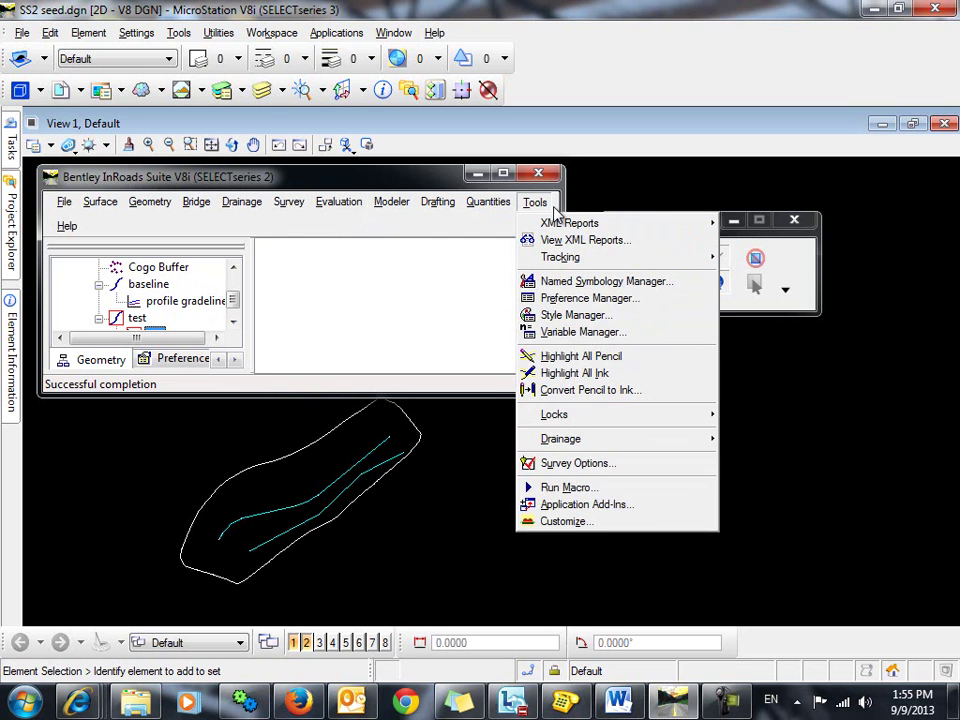
pyautogui.click(343, 206)
pyautogui.click(342, 204)
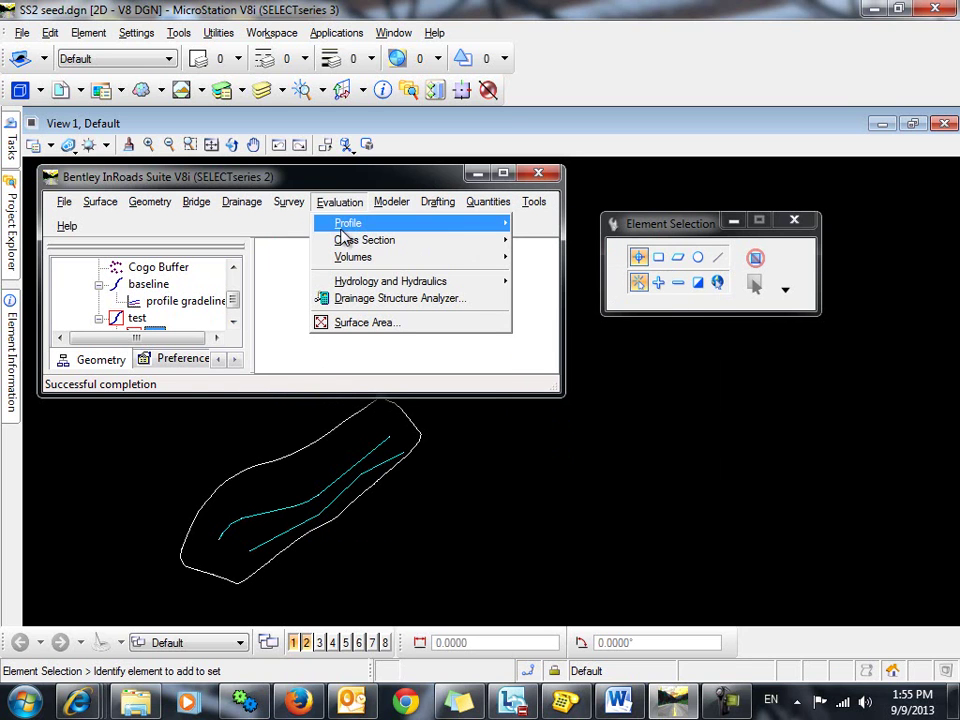
pyautogui.moveTo(343, 232)
pyautogui.click(568, 222)
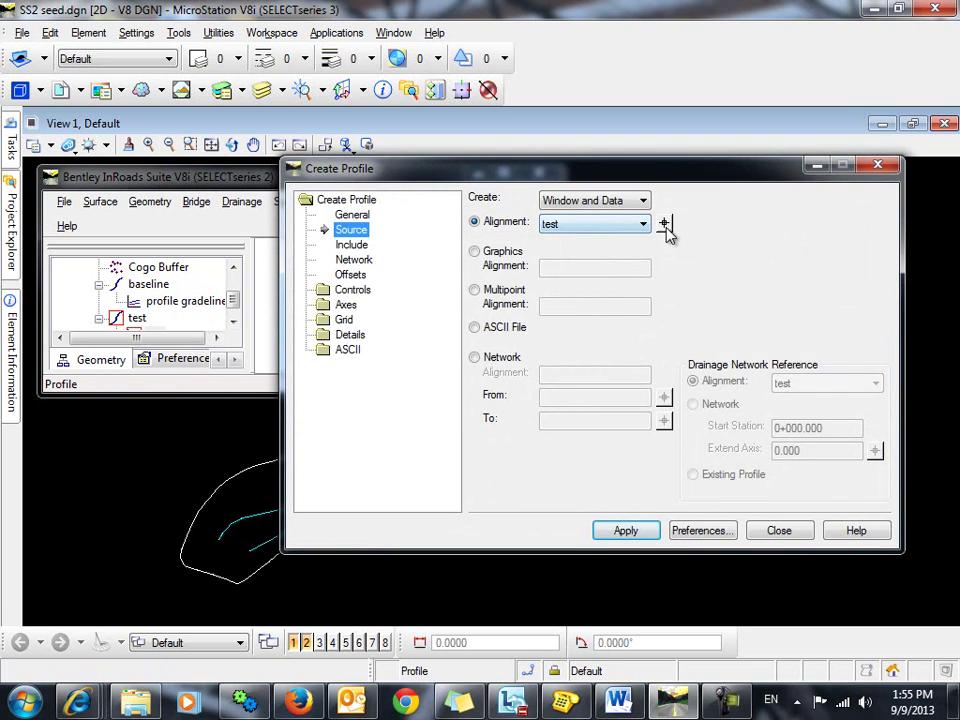
pyautogui.click(664, 222)
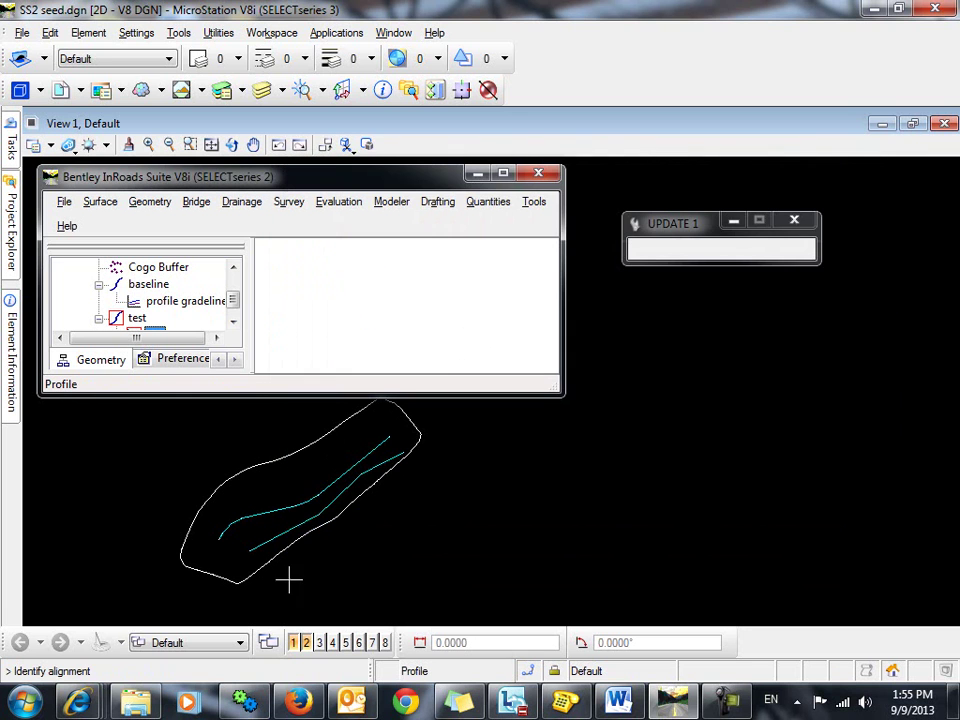
pyautogui.click(311, 506)
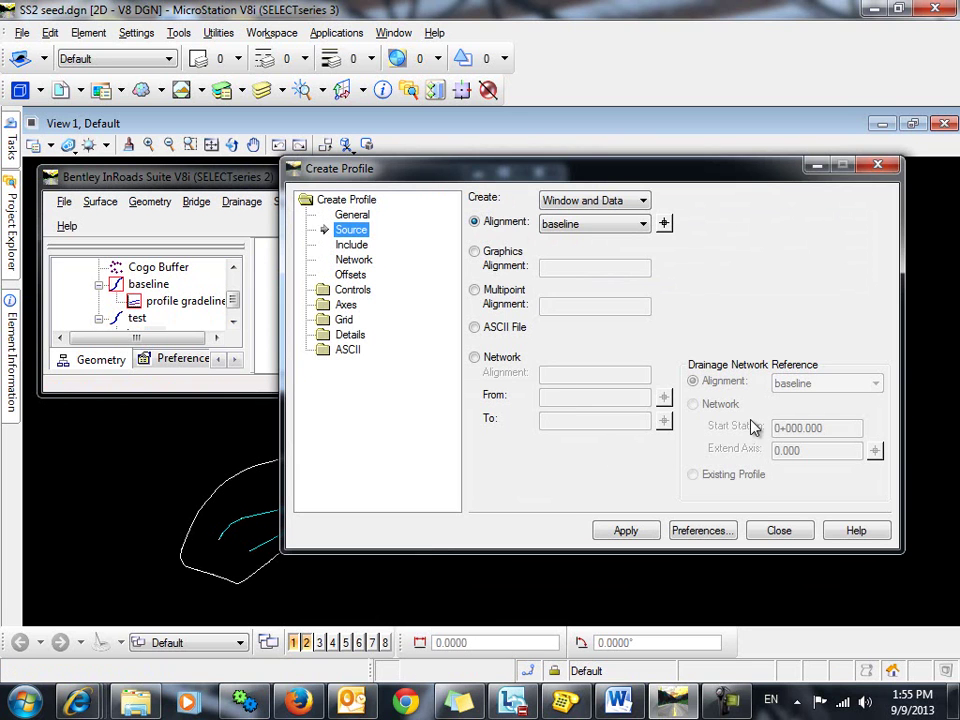
pyautogui.click(634, 532)
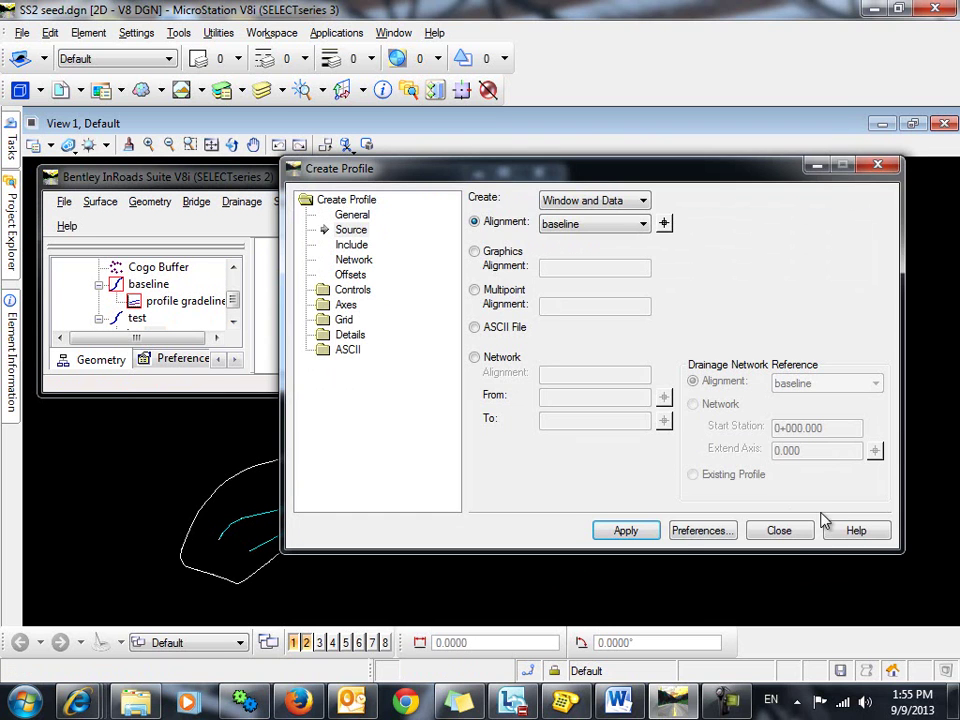
pyautogui.click(778, 527)
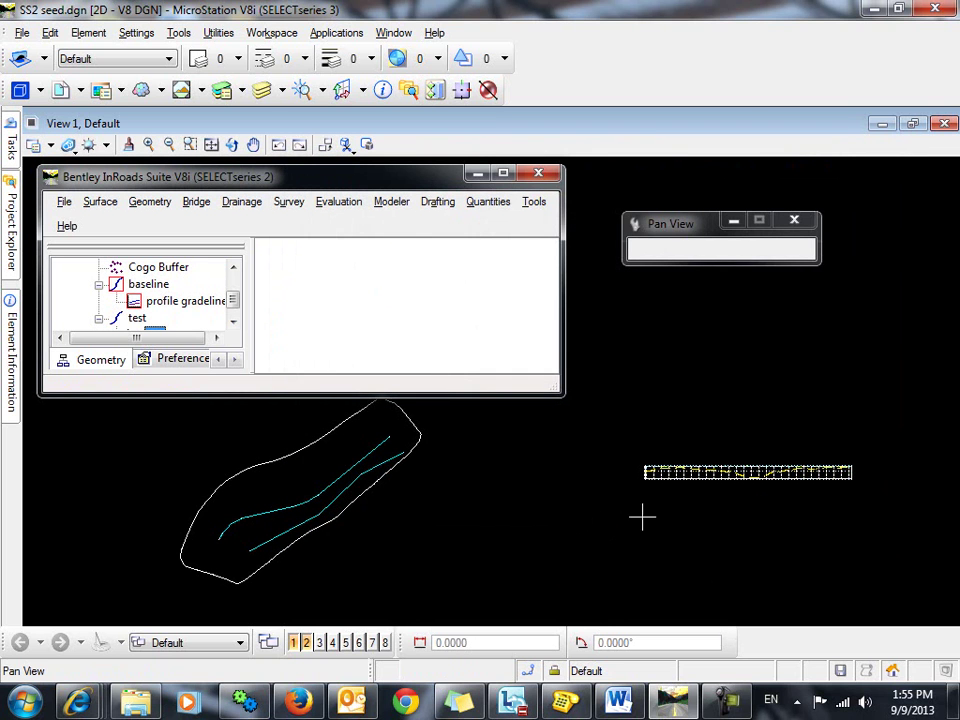
# Display the active vertical gradeline inside the baseline profile
pyautogui.click(150, 202)
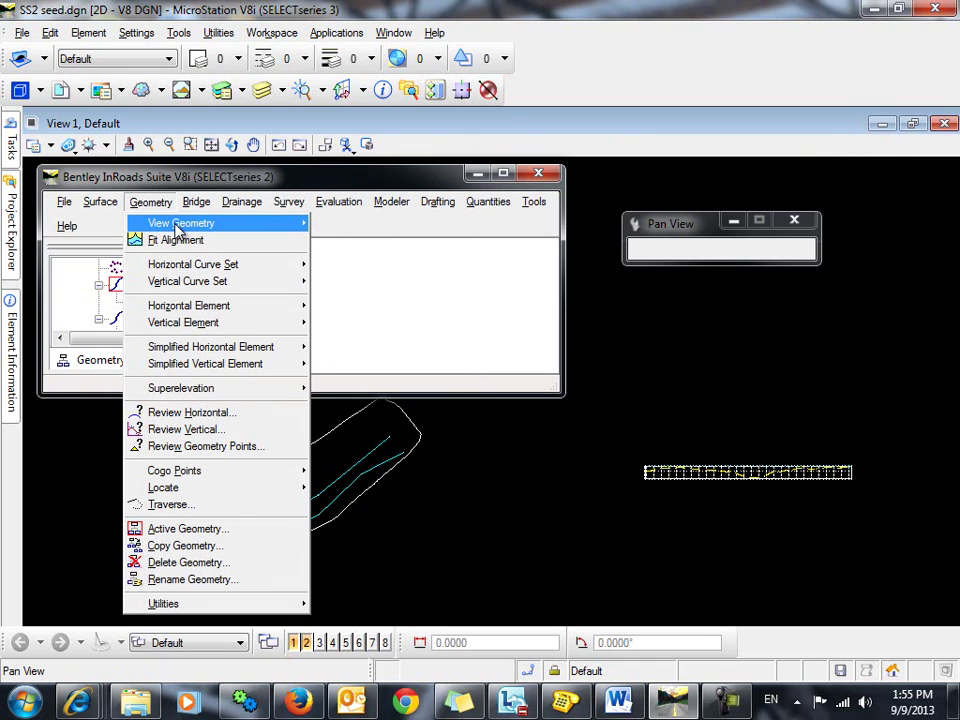
pyautogui.moveTo(178, 230)
pyautogui.click(347, 240)
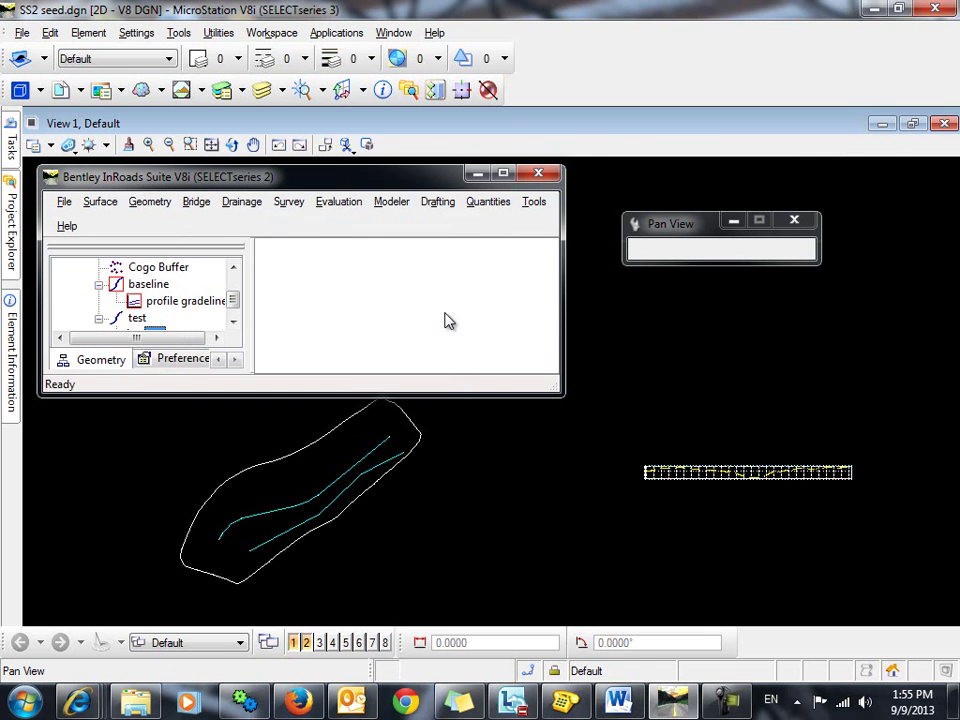
pyautogui.moveTo(849, 474)
pyautogui.mouseDown()
pyautogui.moveTo(675, 497)
pyautogui.moveTo(771, 465)
pyautogui.mouseUp()
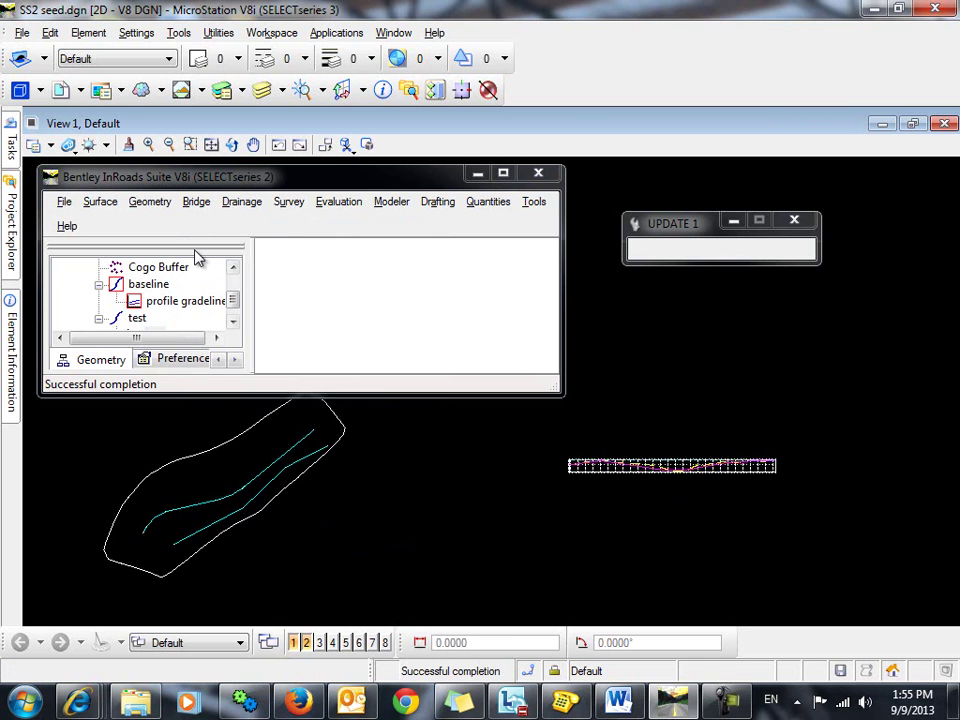
# Start Alignments to Profile and target the baseline profile set
pyautogui.click(354, 205)
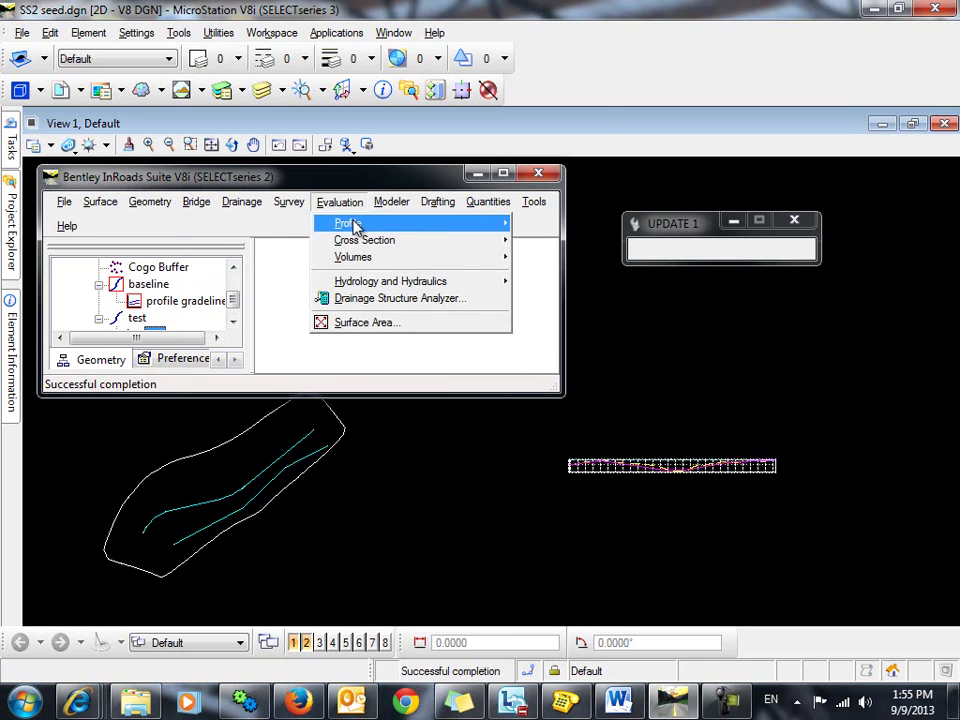
pyautogui.moveTo(354, 225)
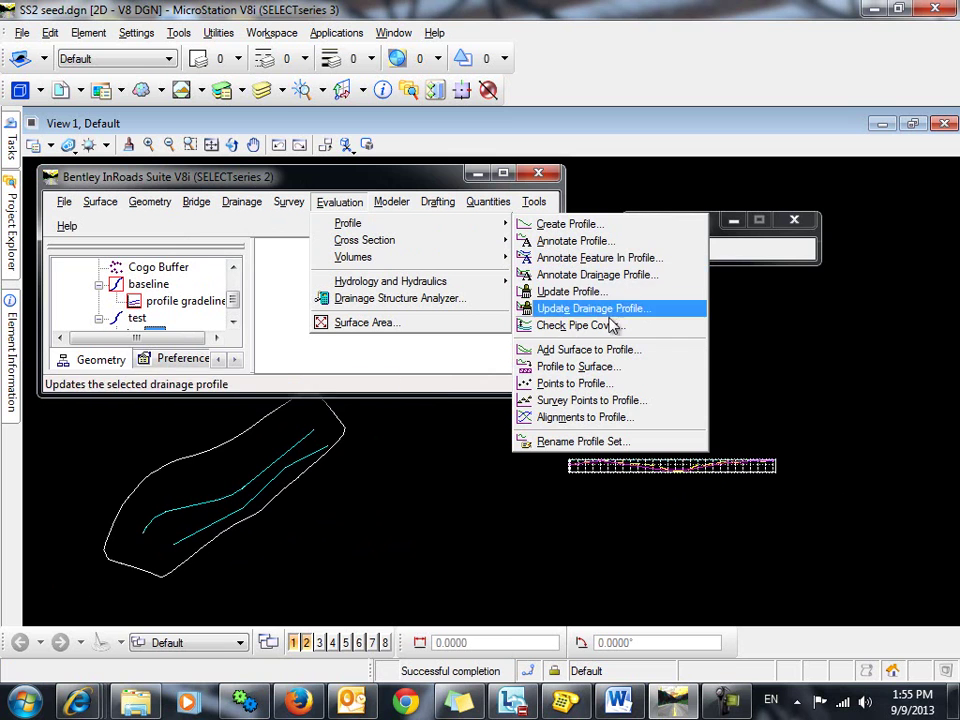
pyautogui.click(603, 418)
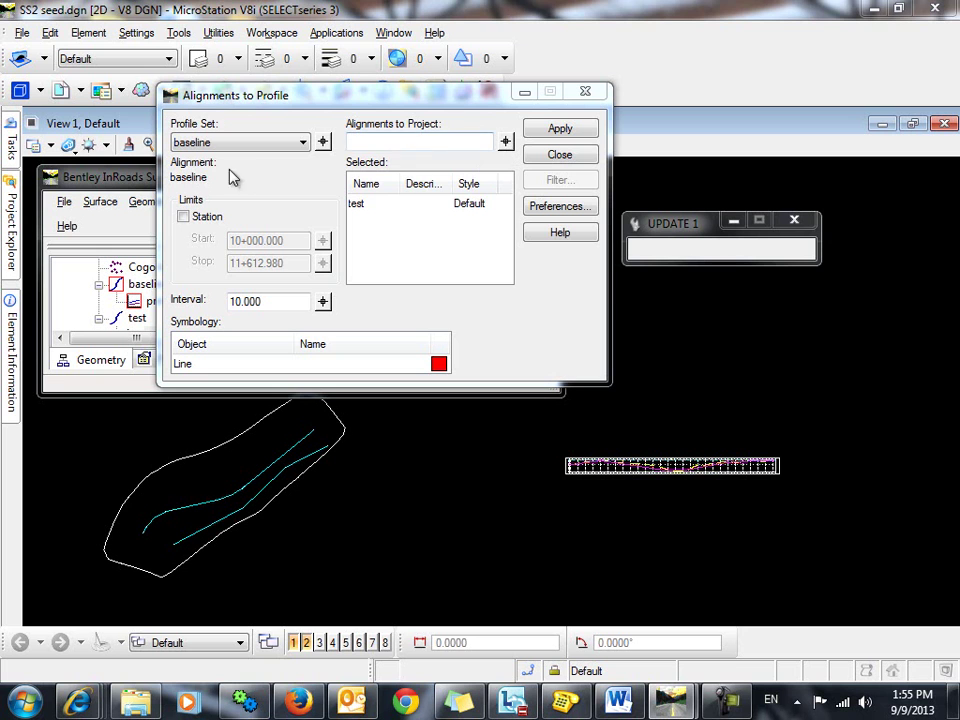
pyautogui.click(322, 142)
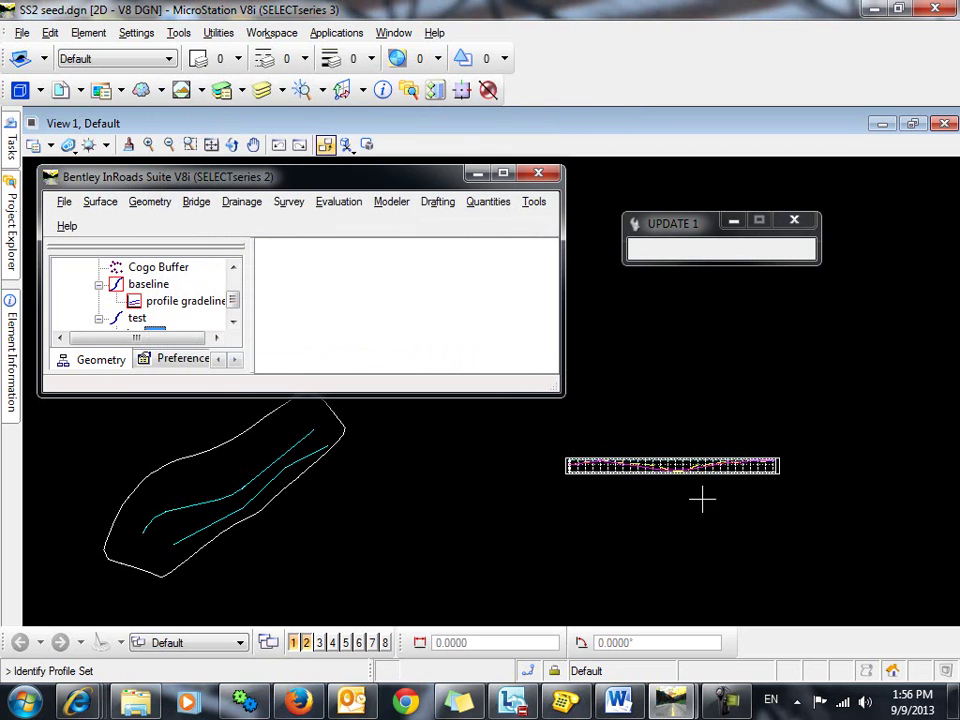
pyautogui.click(638, 465)
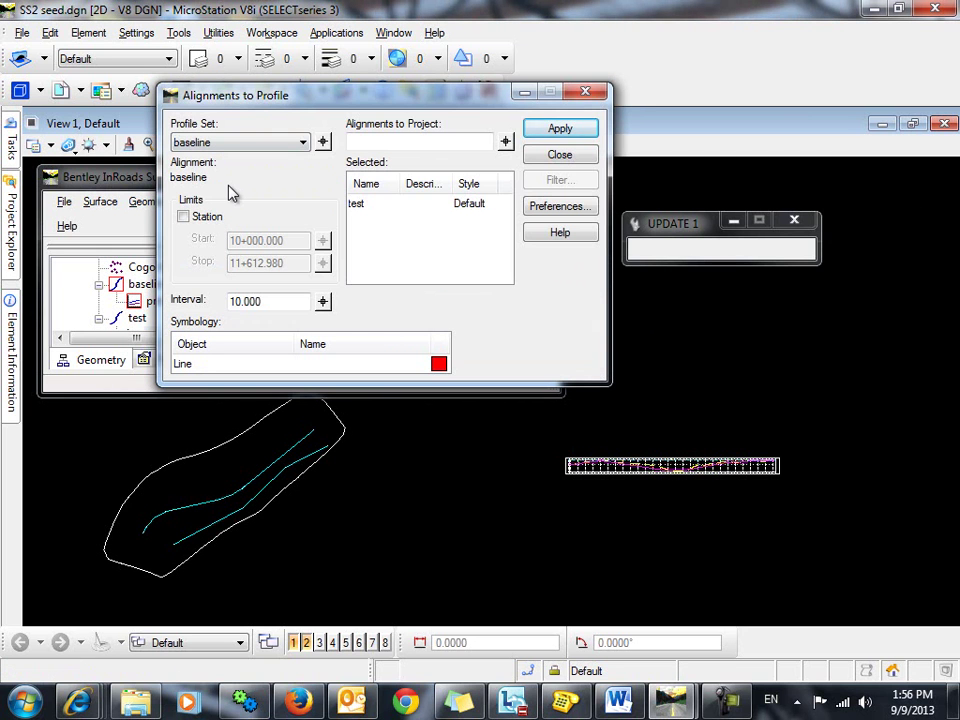
pyautogui.moveTo(236, 97); pyautogui.dragTo(320, 78)
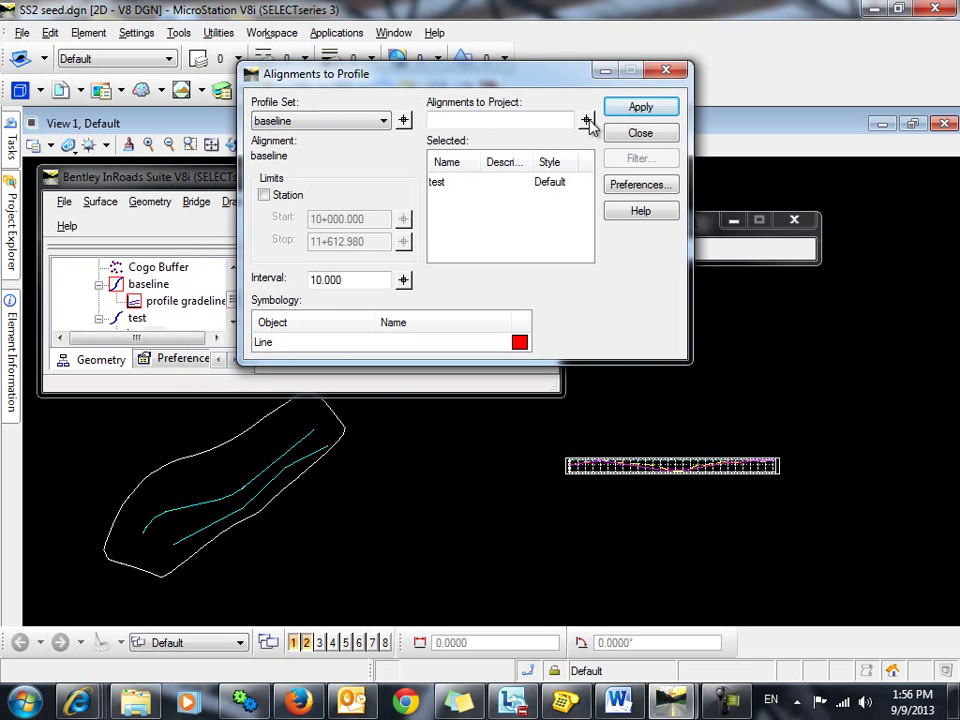
# Project the test alignment onto the baseline profile as a red line
pyautogui.click(586, 120)
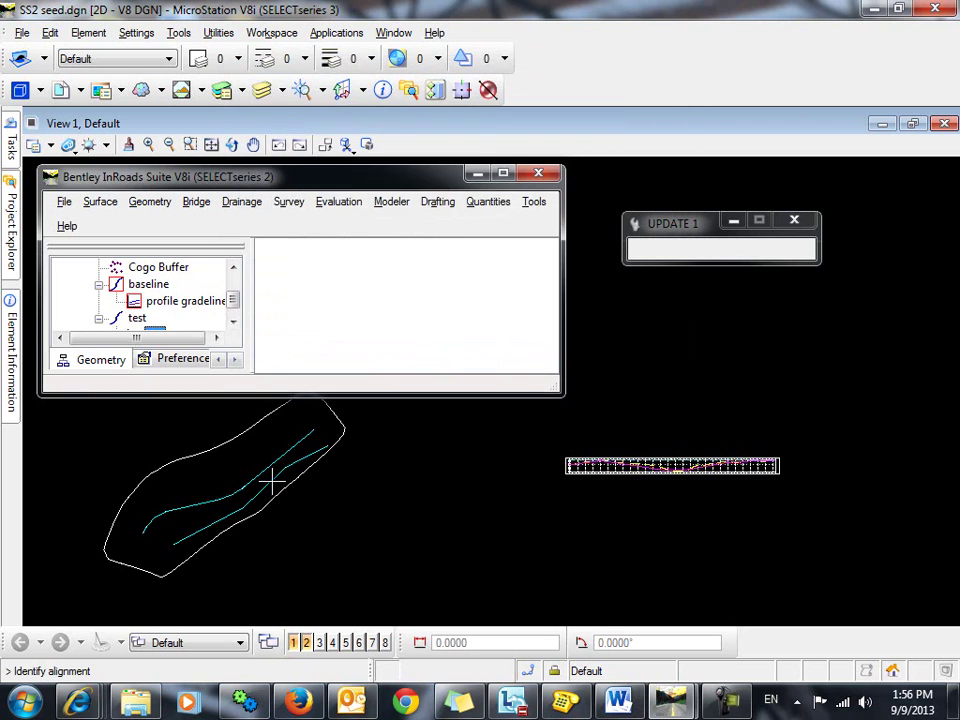
pyautogui.click(264, 484)
pyautogui.click(435, 480)
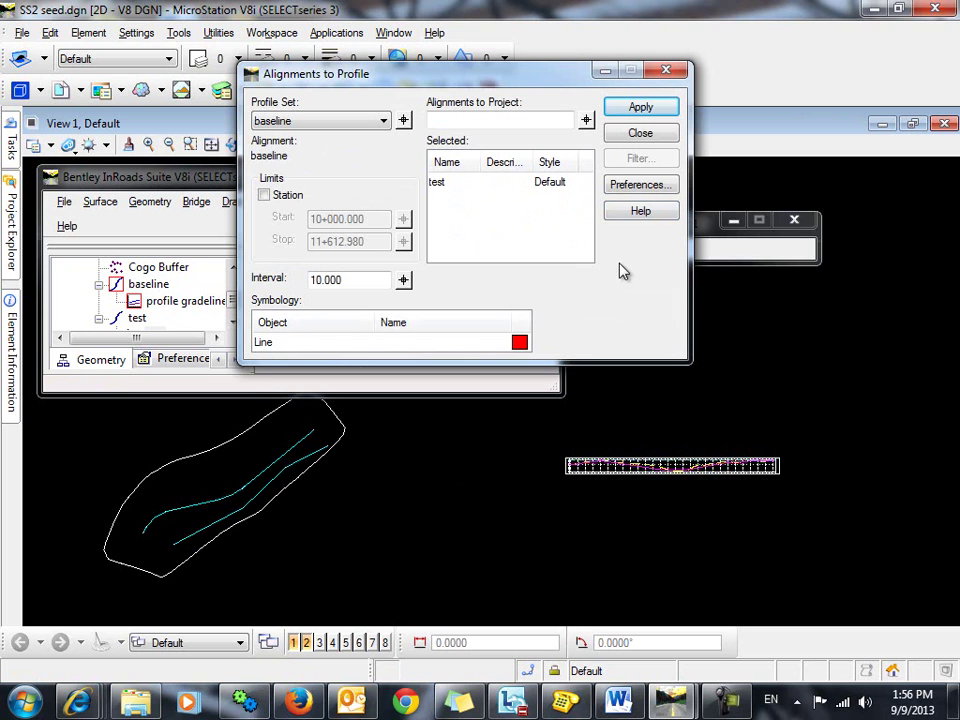
pyautogui.click(667, 112)
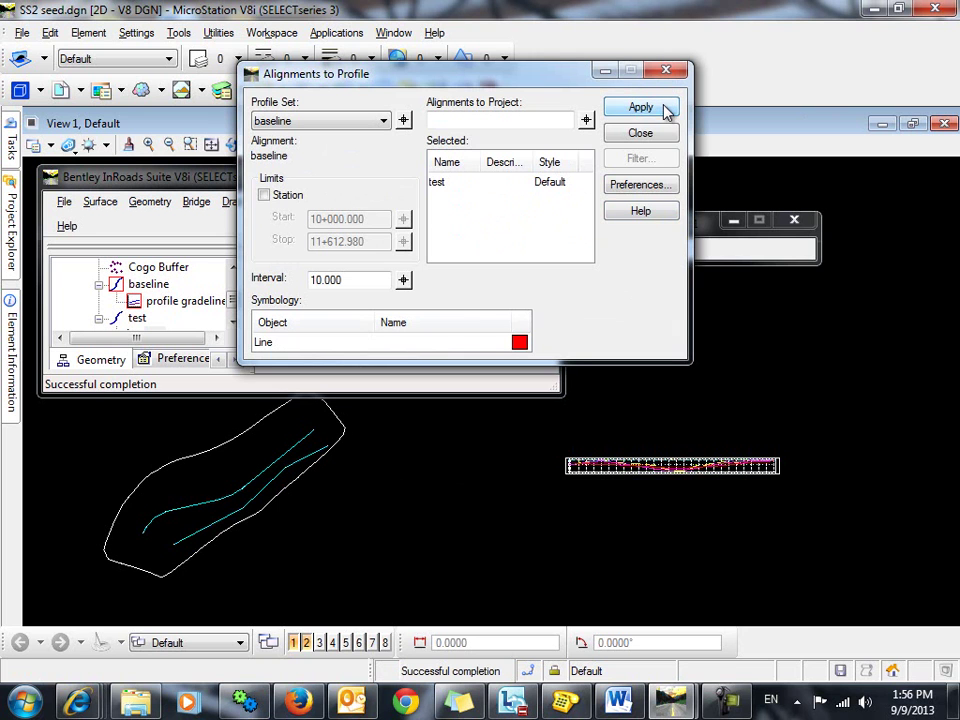
pyautogui.scroll(5, 670, 467)
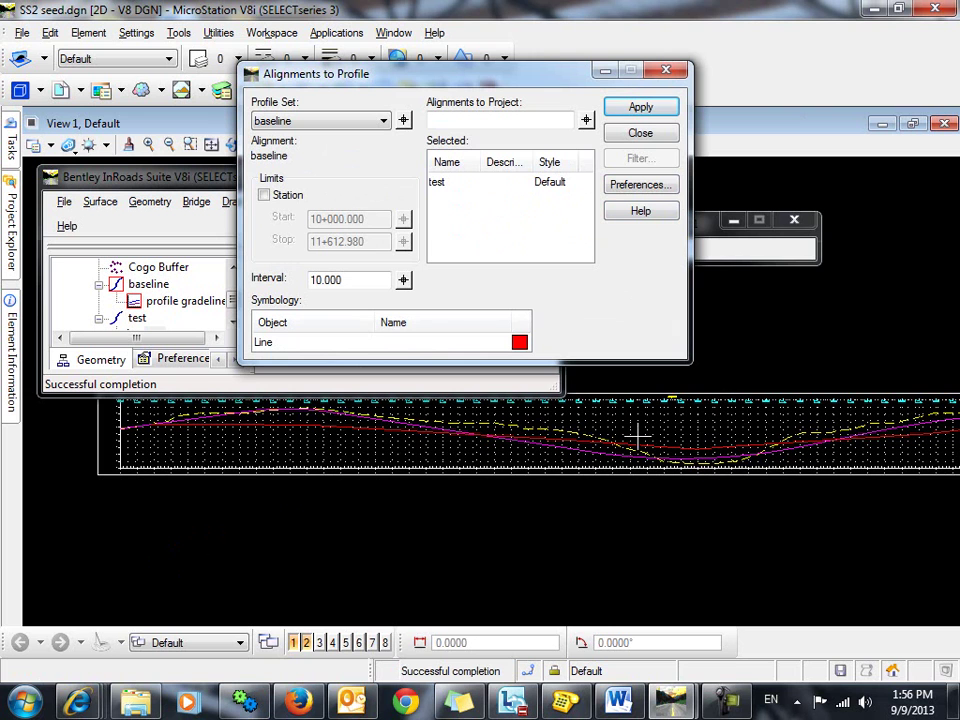
pyautogui.click(649, 135)
pyautogui.moveTo(312, 186); pyautogui.dragTo(326, 146)
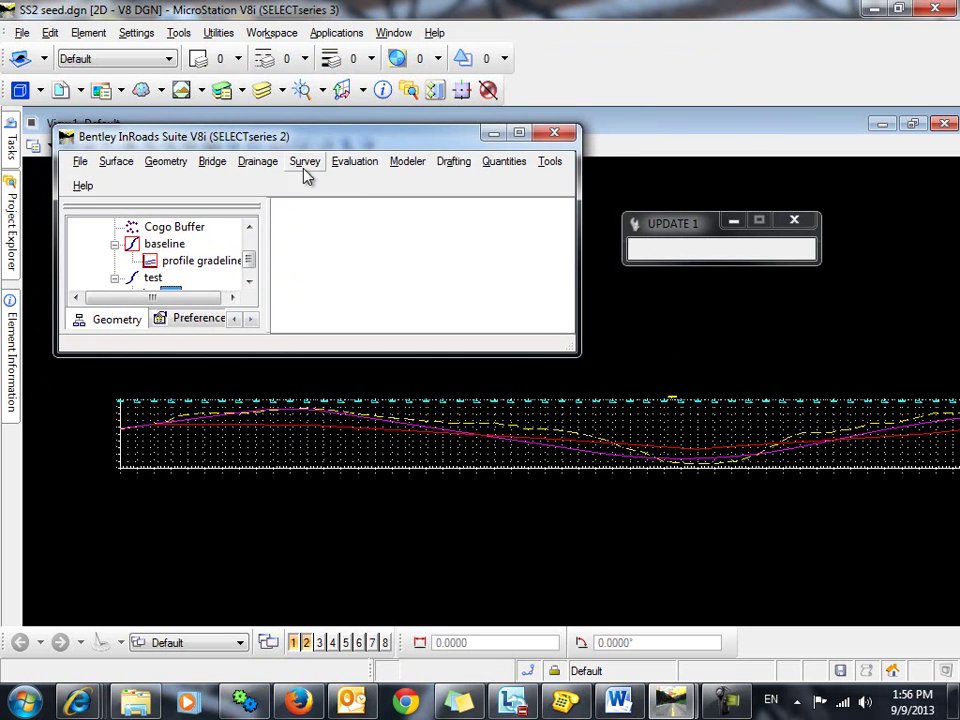
pyautogui.click(358, 163)
pyautogui.moveTo(366, 186)
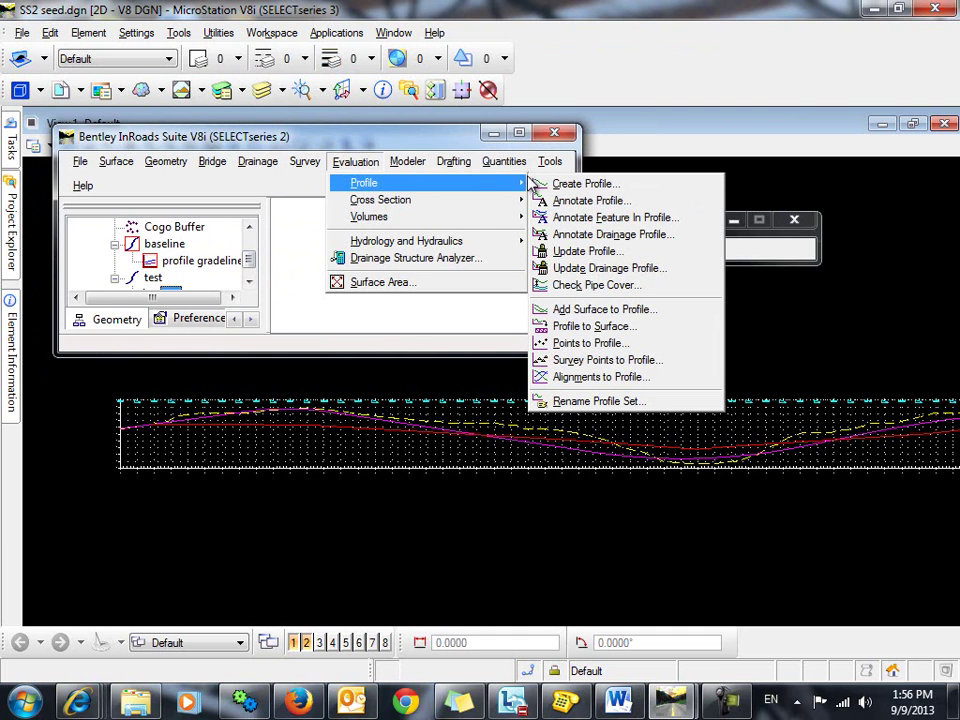
pyautogui.click(576, 203)
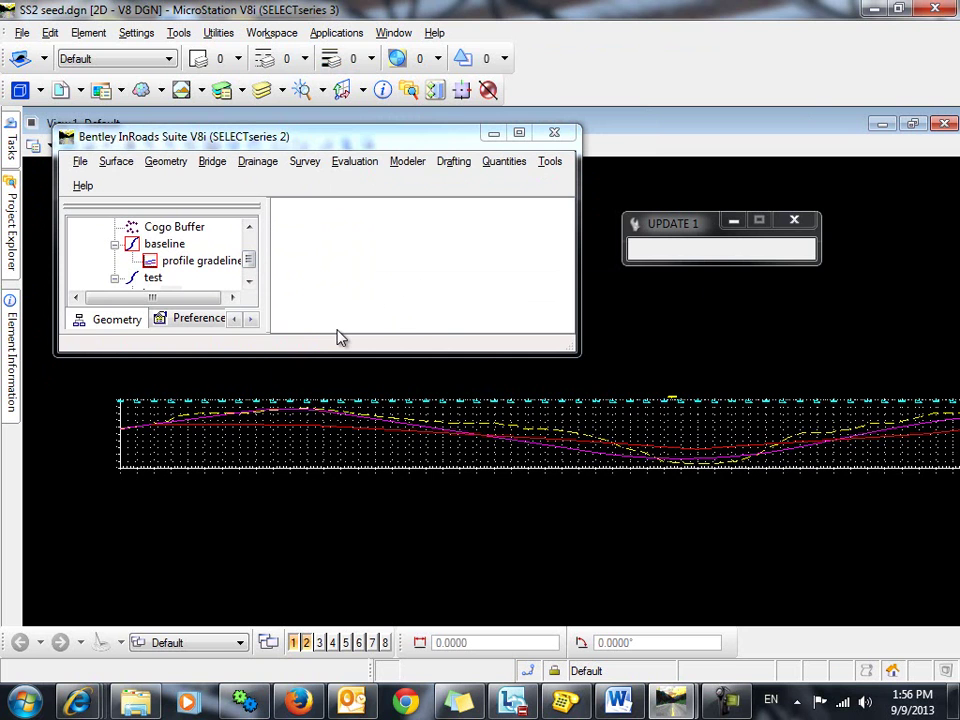
pyautogui.click(563, 427)
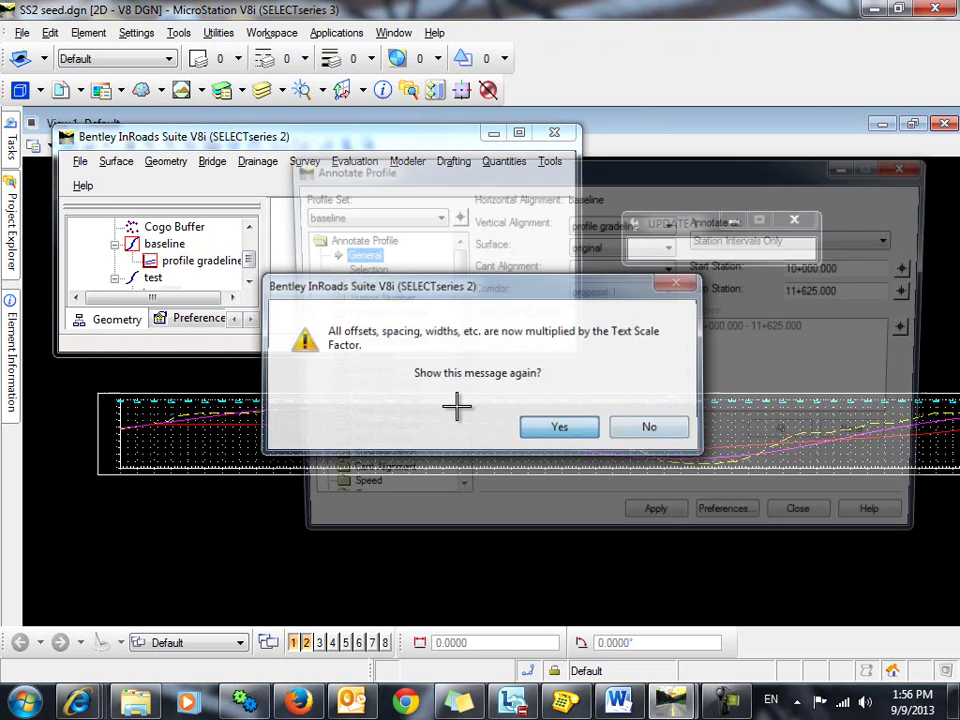
pyautogui.moveTo(594, 179); pyautogui.dragTo(463, 145)
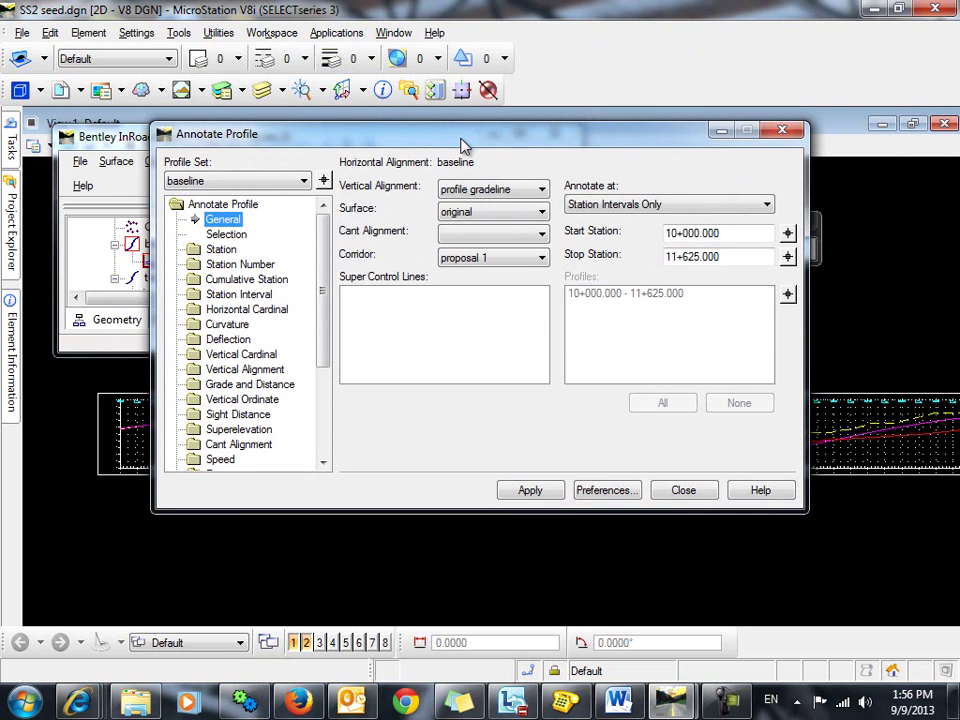
pyautogui.click(510, 190)
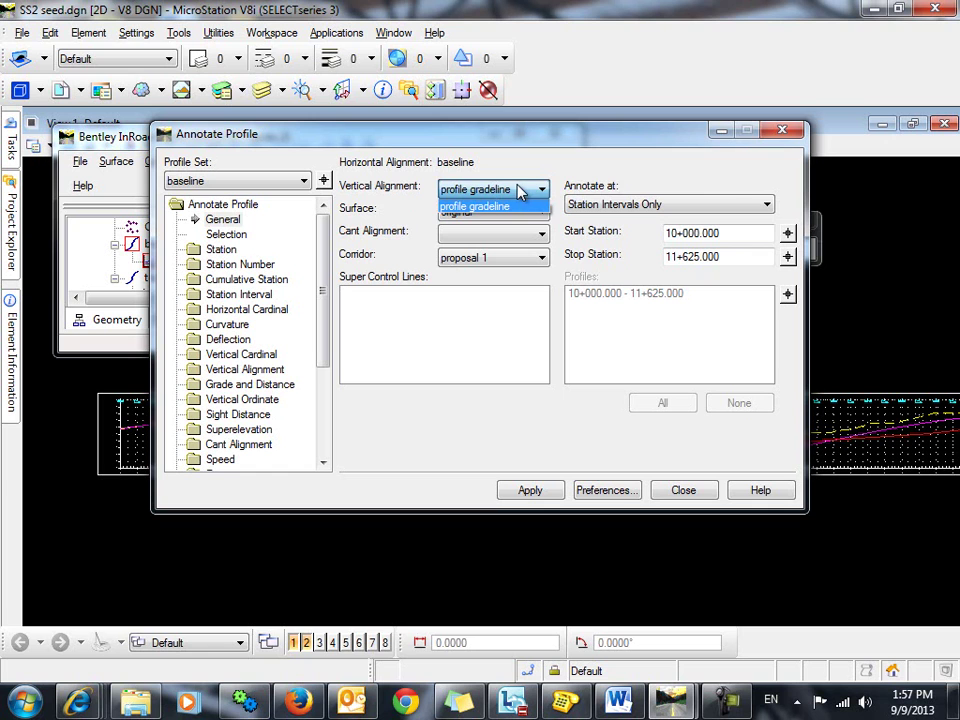
pyautogui.click(521, 274)
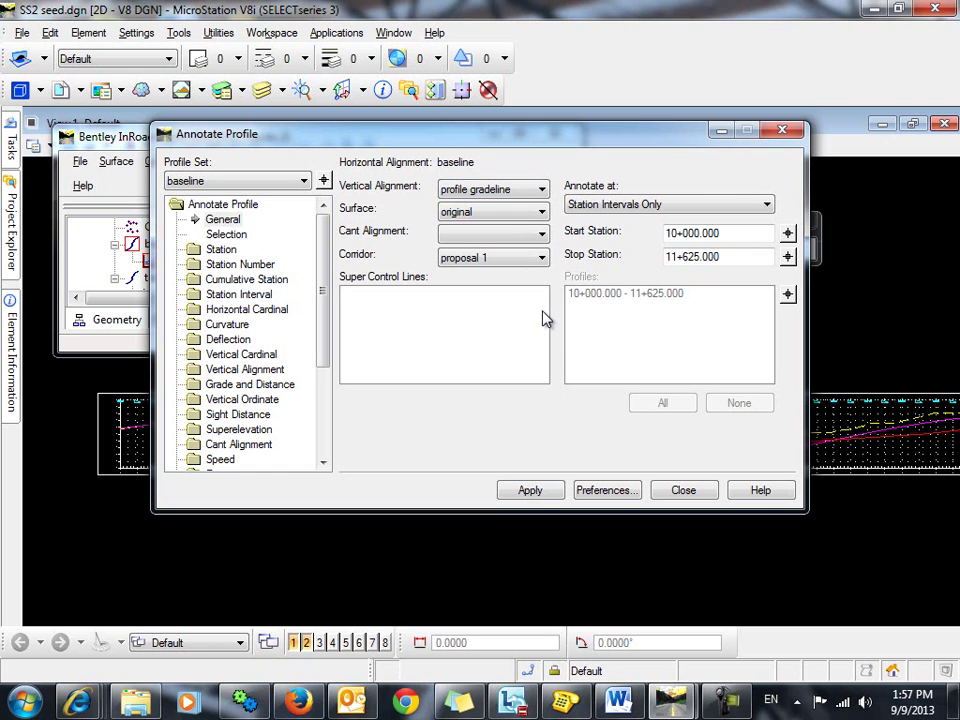
pyautogui.click(683, 489)
pyautogui.scroll(-1, 640, 472)
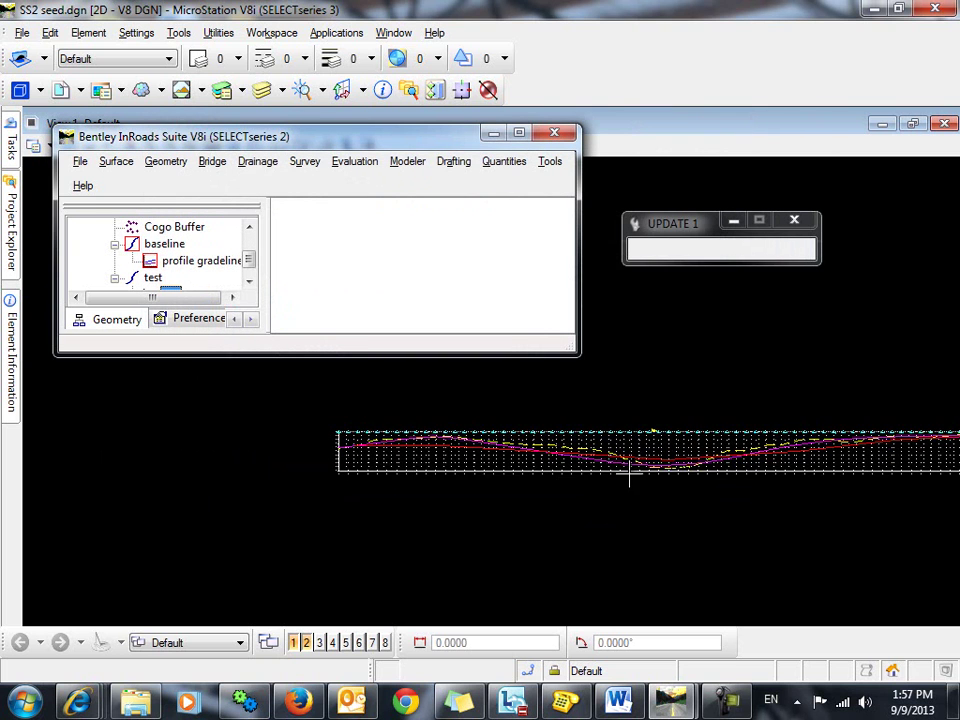
pyautogui.scroll(-2, 545, 443)
pyautogui.moveTo(535, 439)
pyautogui.mouseDown(button='middle')
pyautogui.moveTo(528, 432)
pyautogui.moveTo(653, 437)
pyautogui.mouseUp(button='middle')
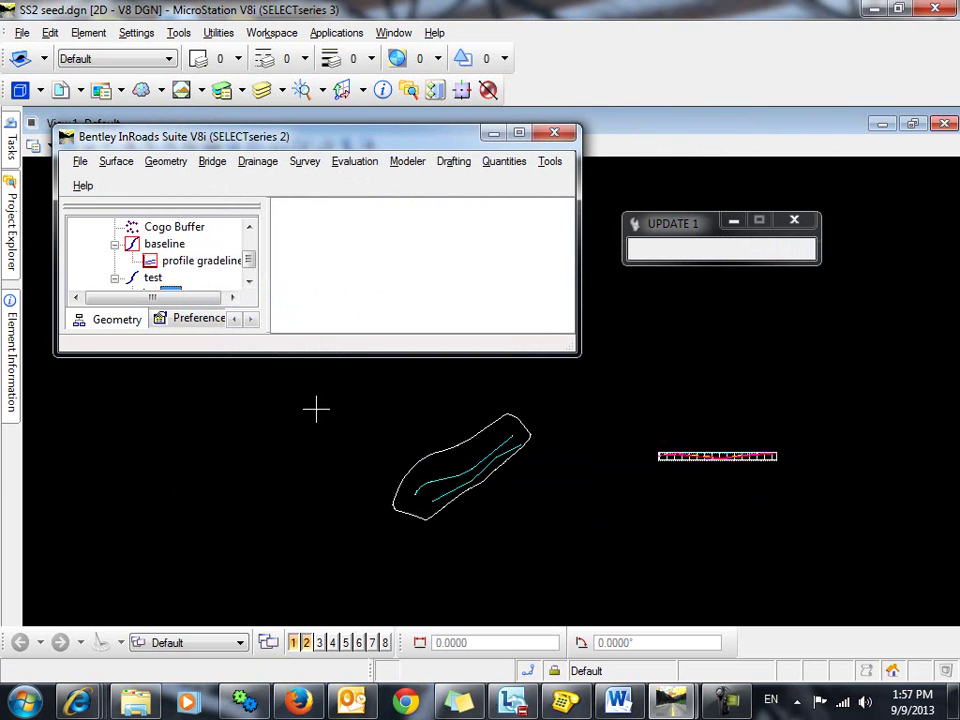
pyautogui.scroll(1, 460, 494)
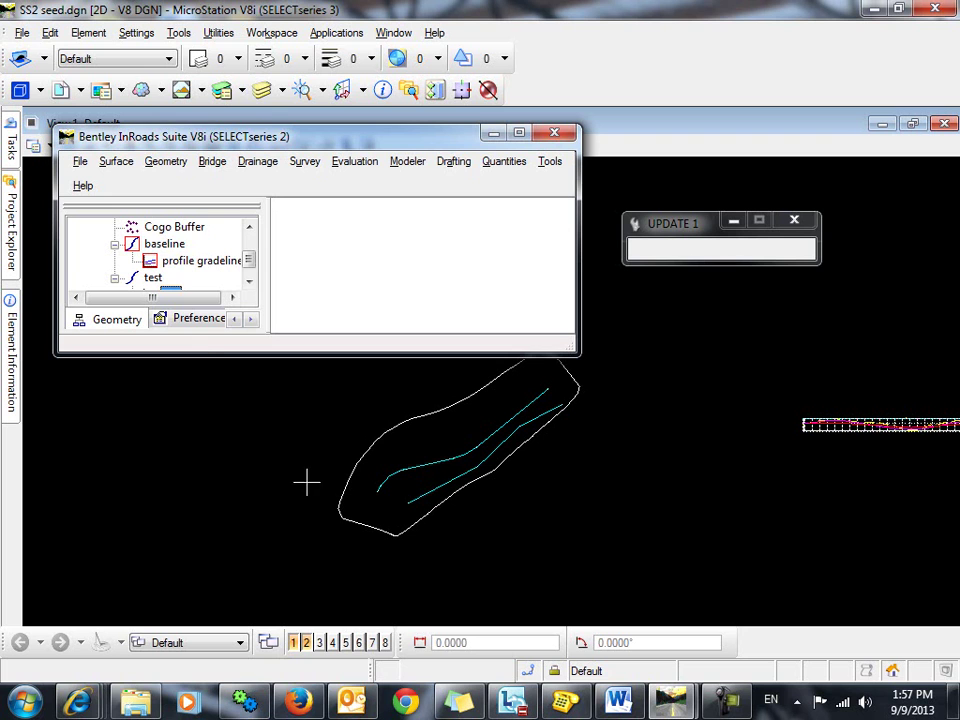
# Set up Copy Geometry for verticals with test as the source alignment
pyautogui.click(165, 161)
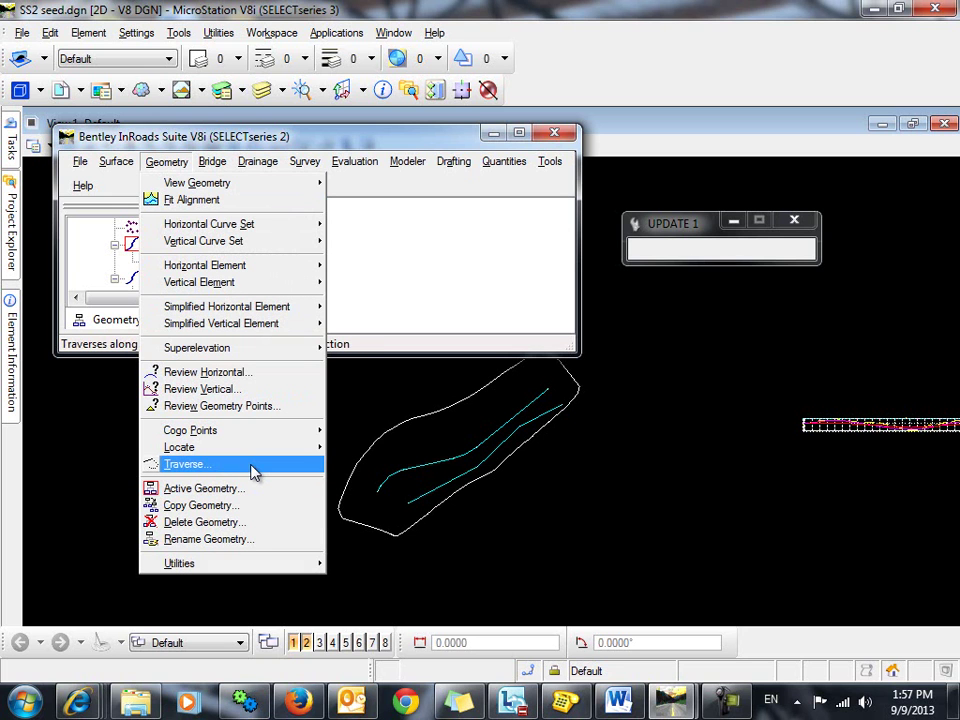
pyautogui.click(205, 505)
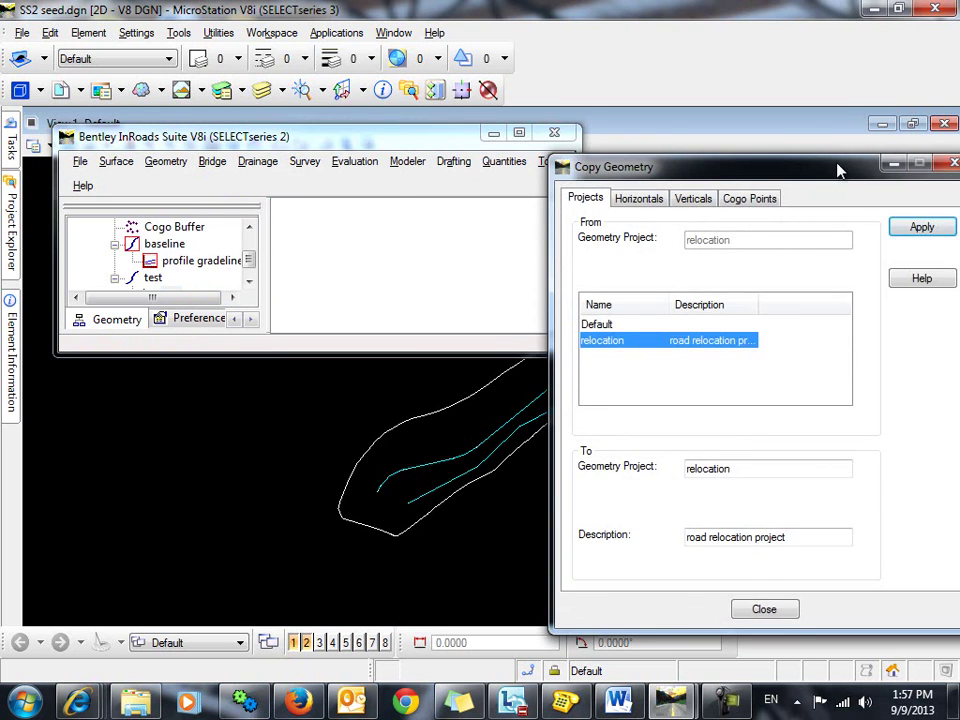
pyautogui.moveTo(836, 167); pyautogui.dragTo(530, 96)
pyautogui.click(390, 130)
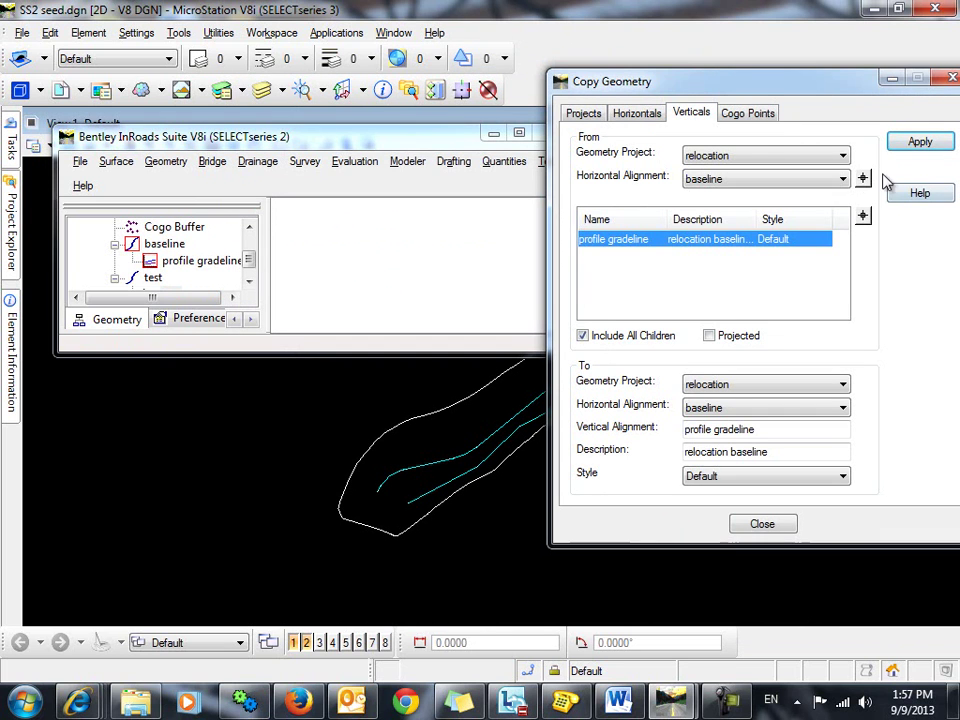
pyautogui.click(865, 179)
pyautogui.click(454, 480)
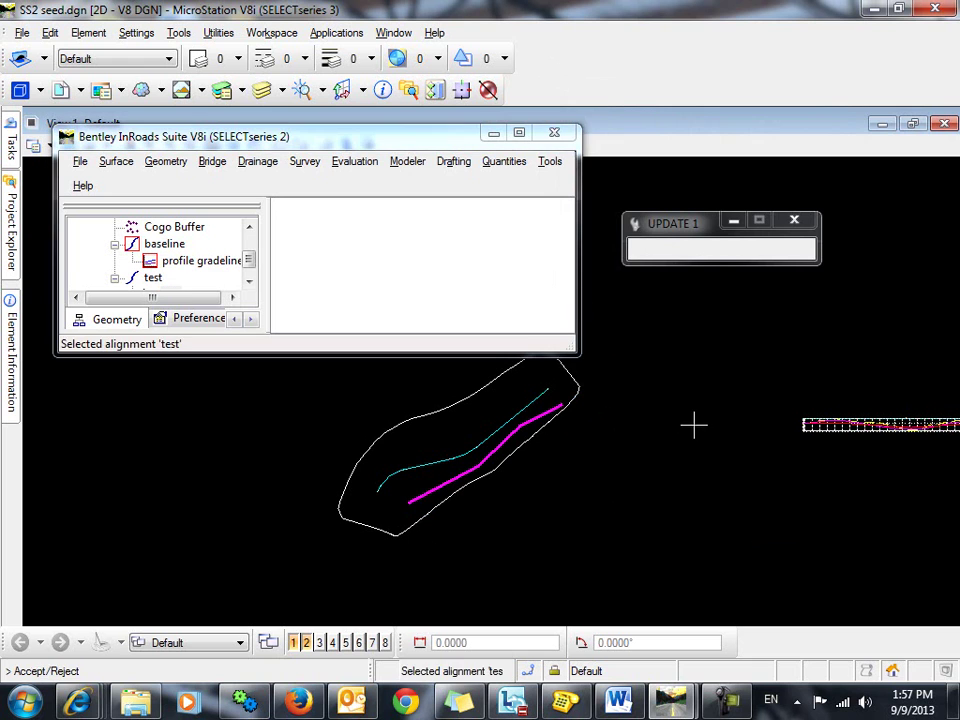
pyautogui.click(680, 430)
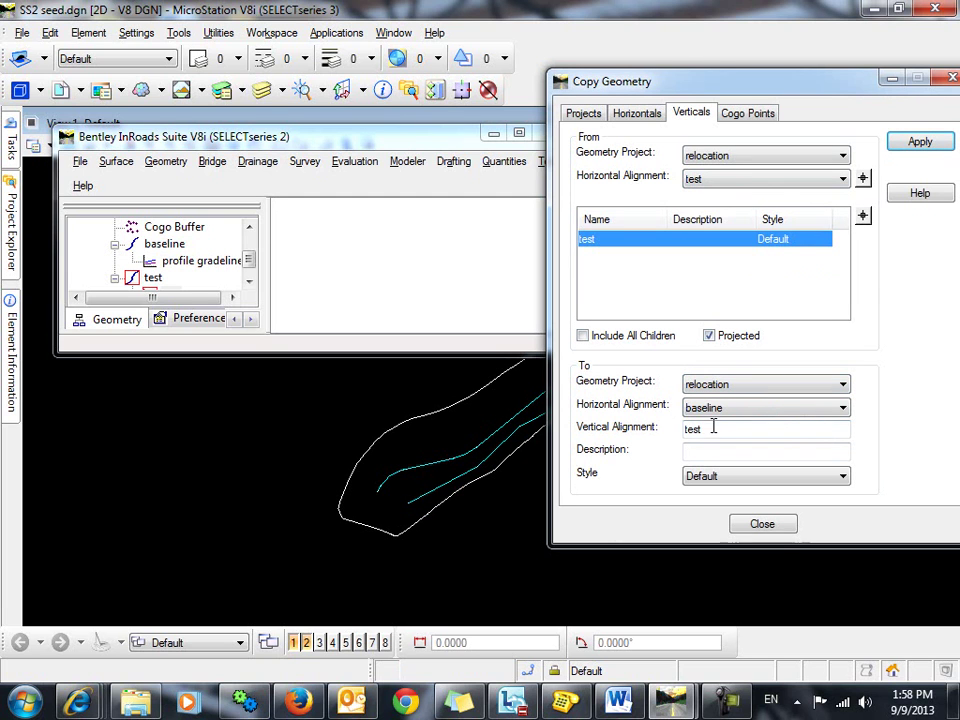
# Name the copied vertical 'projected vertical' and copy it onto baseline
pyautogui.moveTo(713, 427); pyautogui.dragTo(659, 437)
pyautogui.press('BackSpace')
pyautogui.write('projected vertical')
pyautogui.click(918, 144)
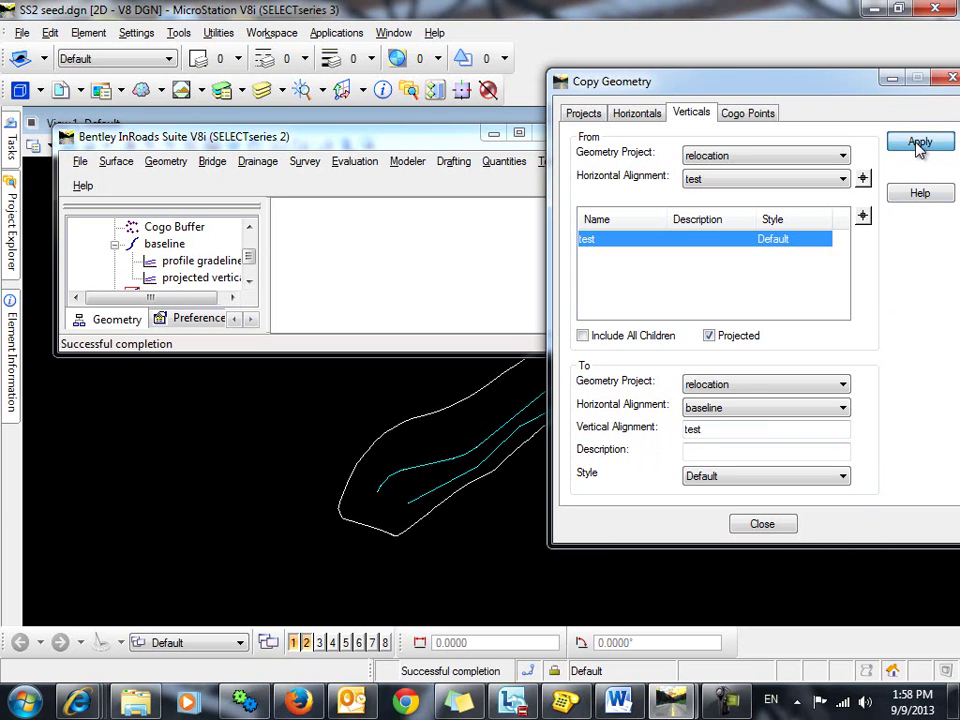
pyautogui.click(764, 525)
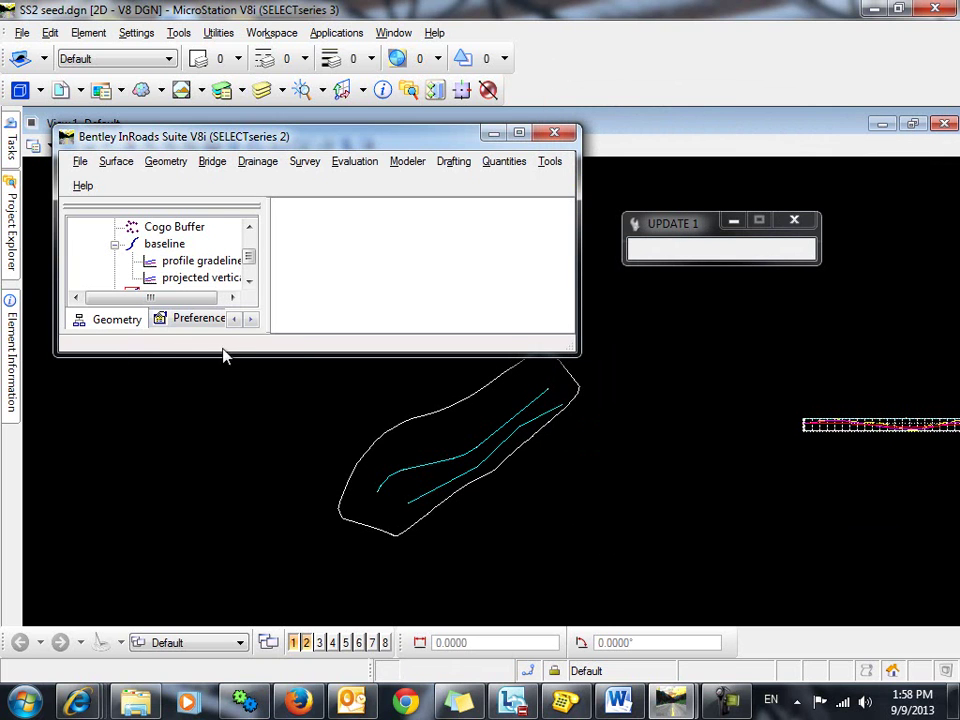
# Enlarge the InRoads window to check the verticals stored under baseline
pyautogui.moveTo(229, 366); pyautogui.dragTo(229, 486)
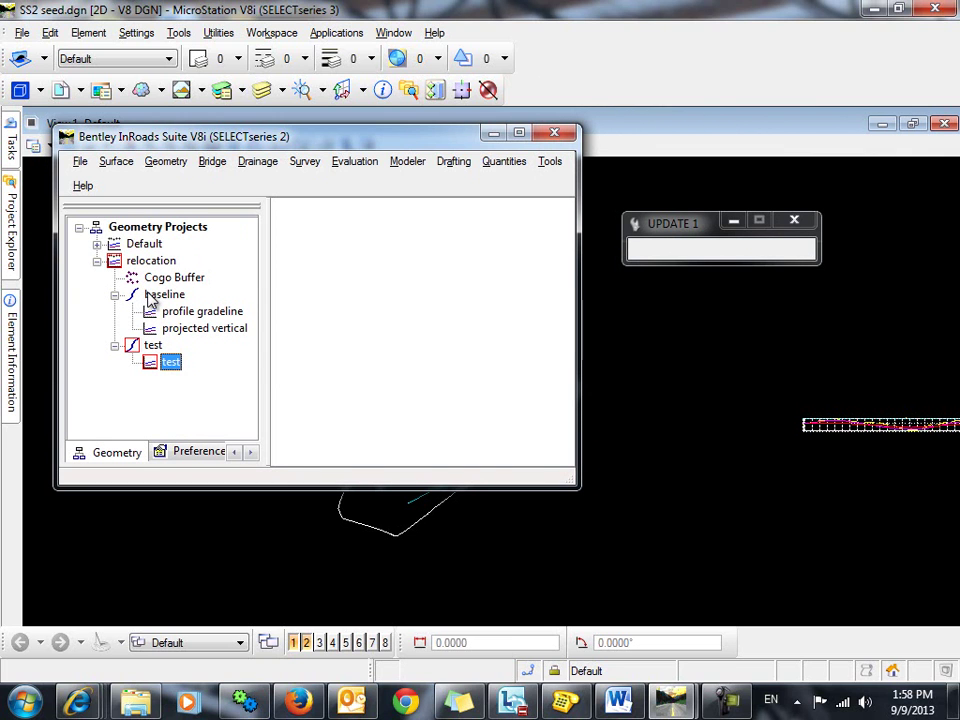
pyautogui.click(150, 295)
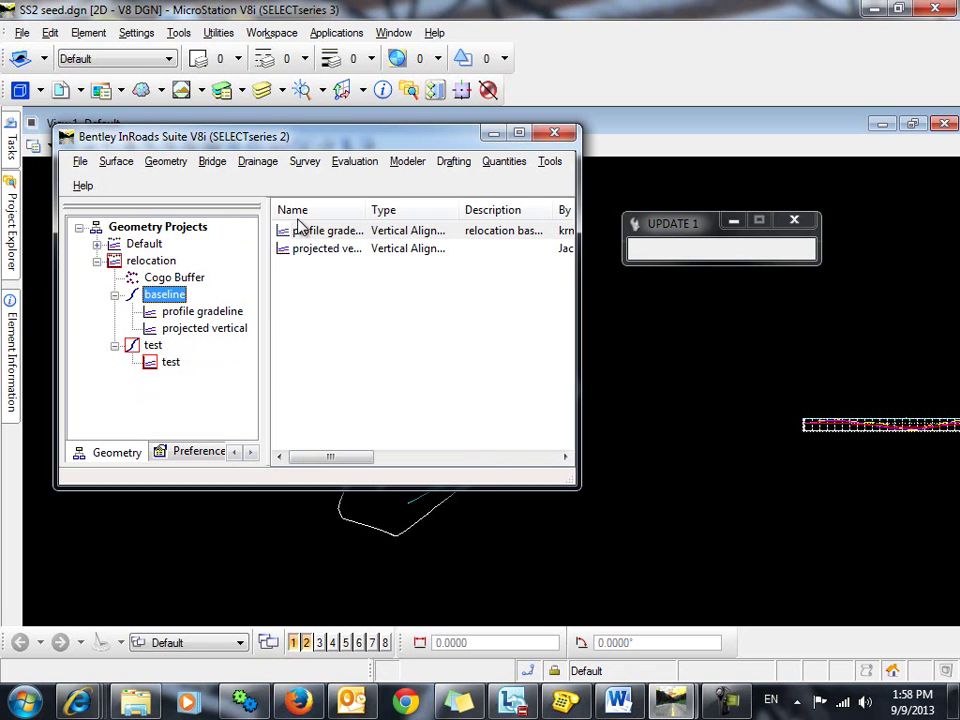
pyautogui.moveTo(335, 137); pyautogui.dragTo(302, 34)
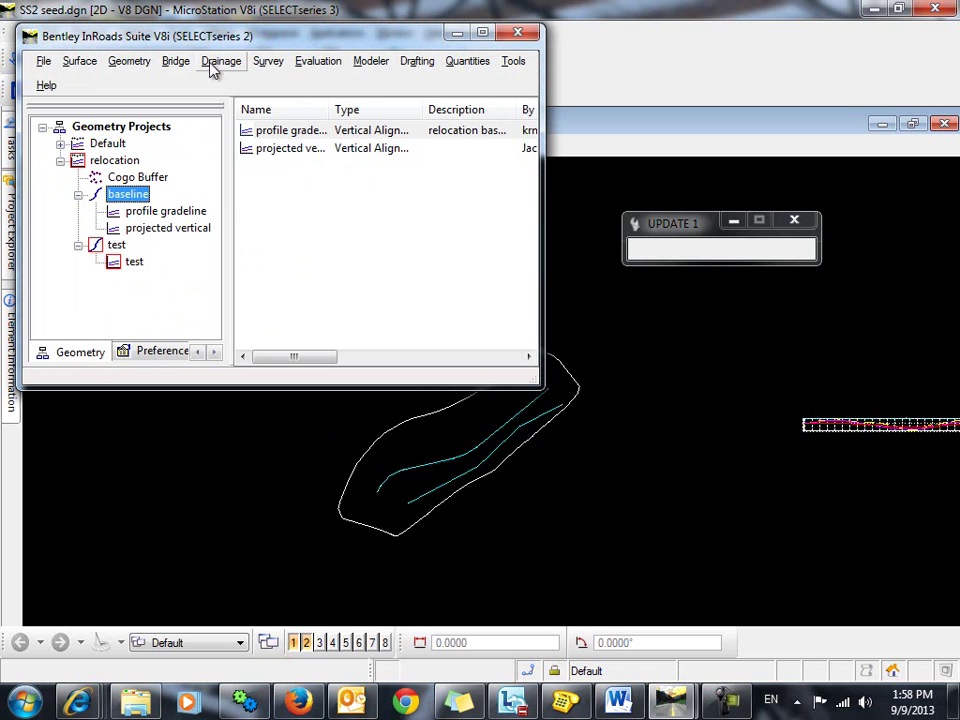
# Create a second profile for the baseline alignment, picked from the drawing
pyautogui.click(315, 61)
pyautogui.moveTo(330, 82)
pyautogui.click(550, 84)
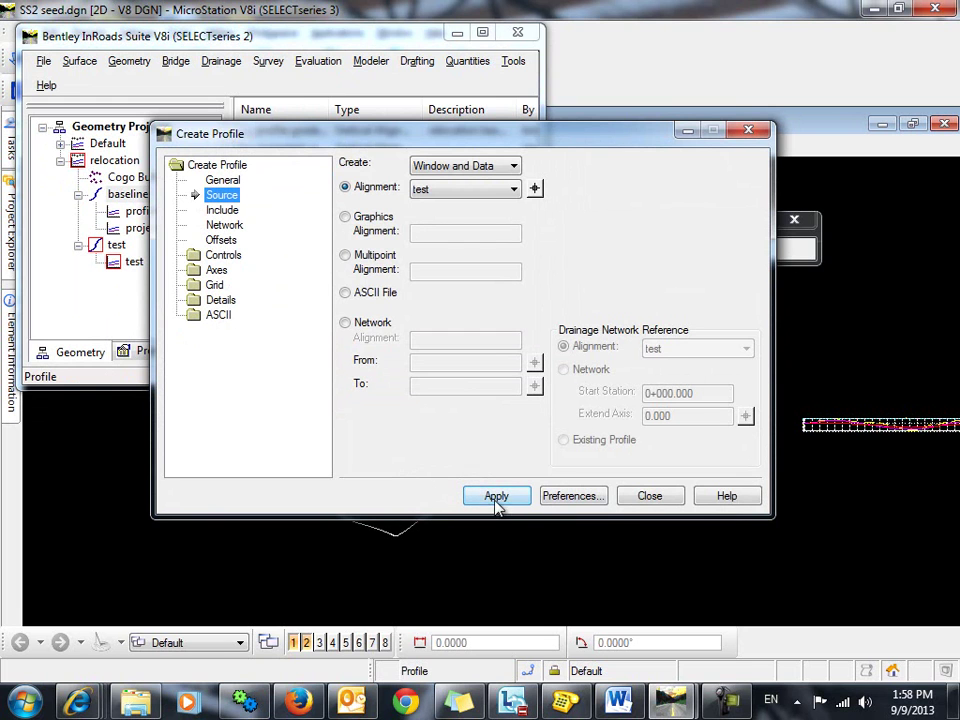
pyautogui.click(535, 188)
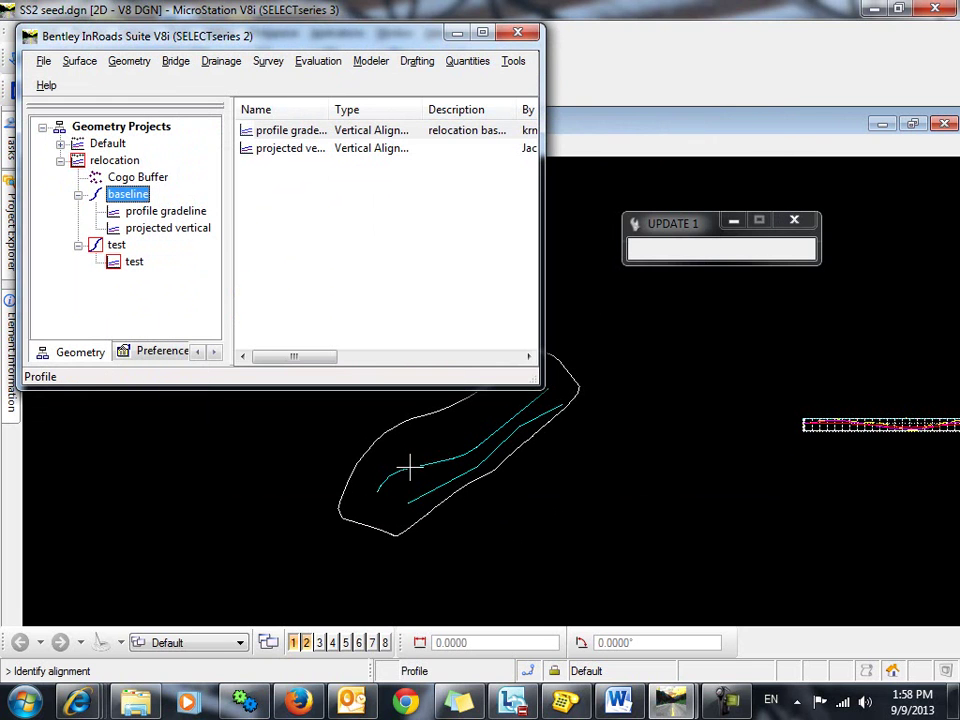
pyautogui.click(411, 467)
pyautogui.click(594, 497)
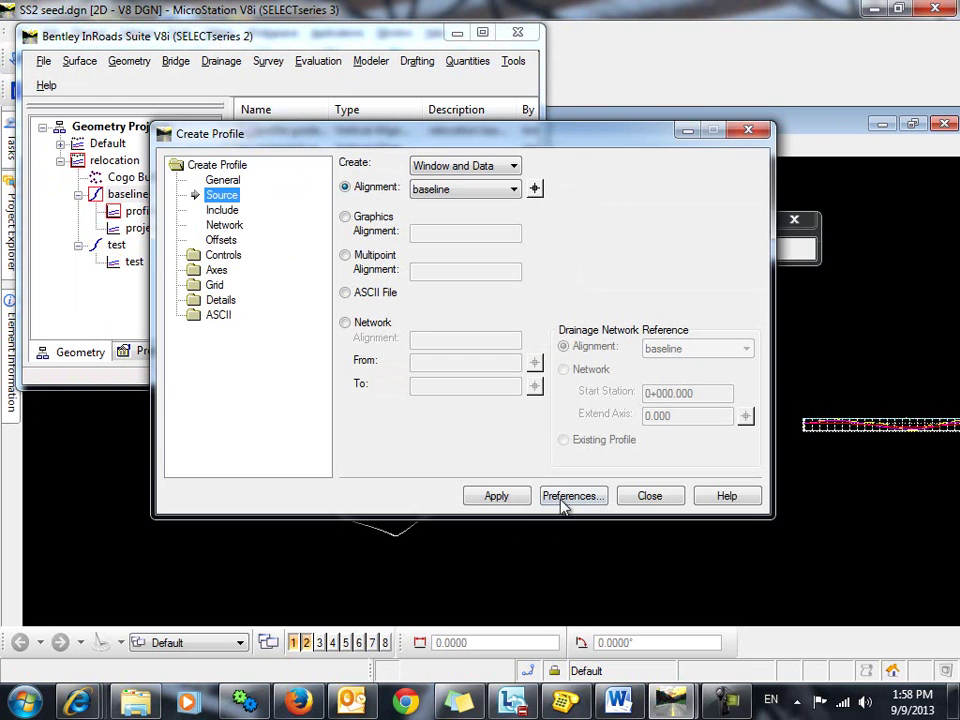
pyautogui.click(494, 496)
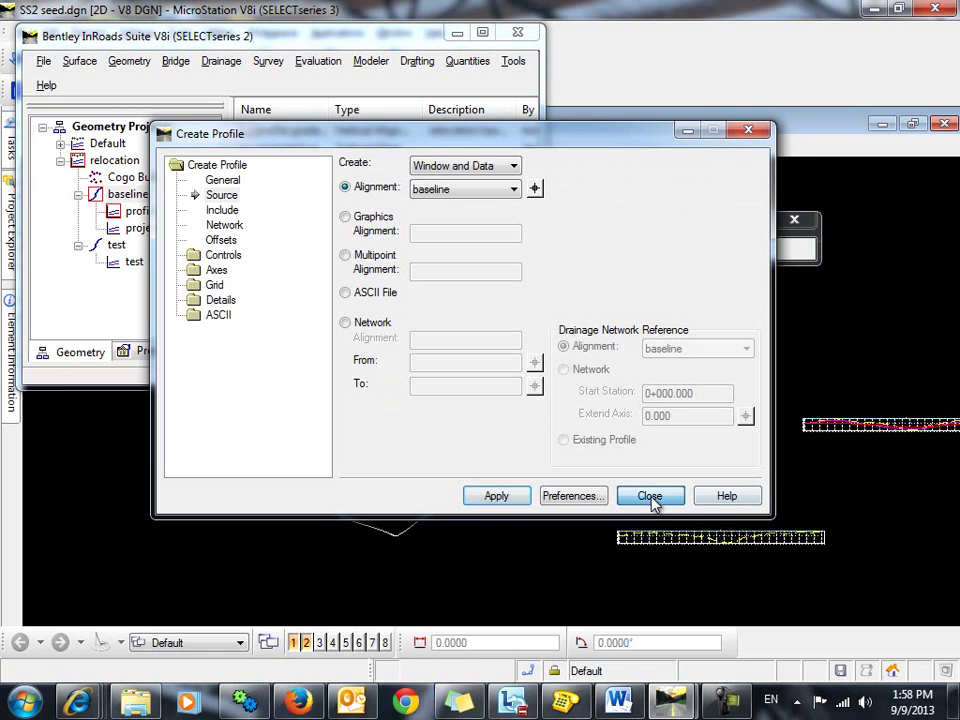
pyautogui.click(649, 496)
# Open View Vertical Annotation for baseline, keeping profile gradeline as the vertical alignment
pyautogui.click(122, 62)
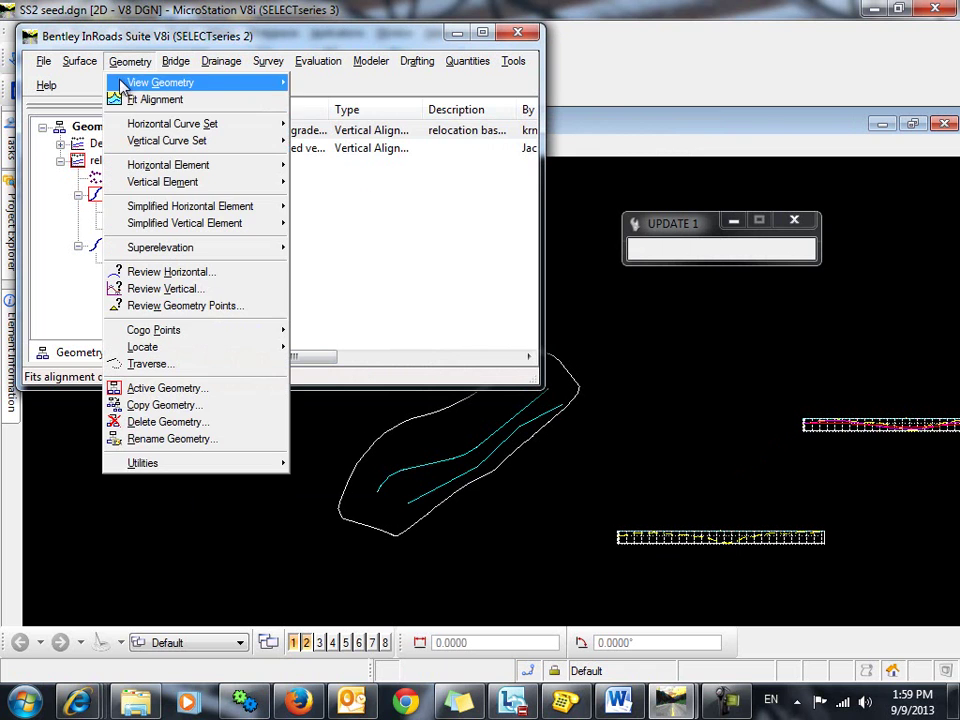
pyautogui.moveTo(140, 82)
pyautogui.click(366, 145)
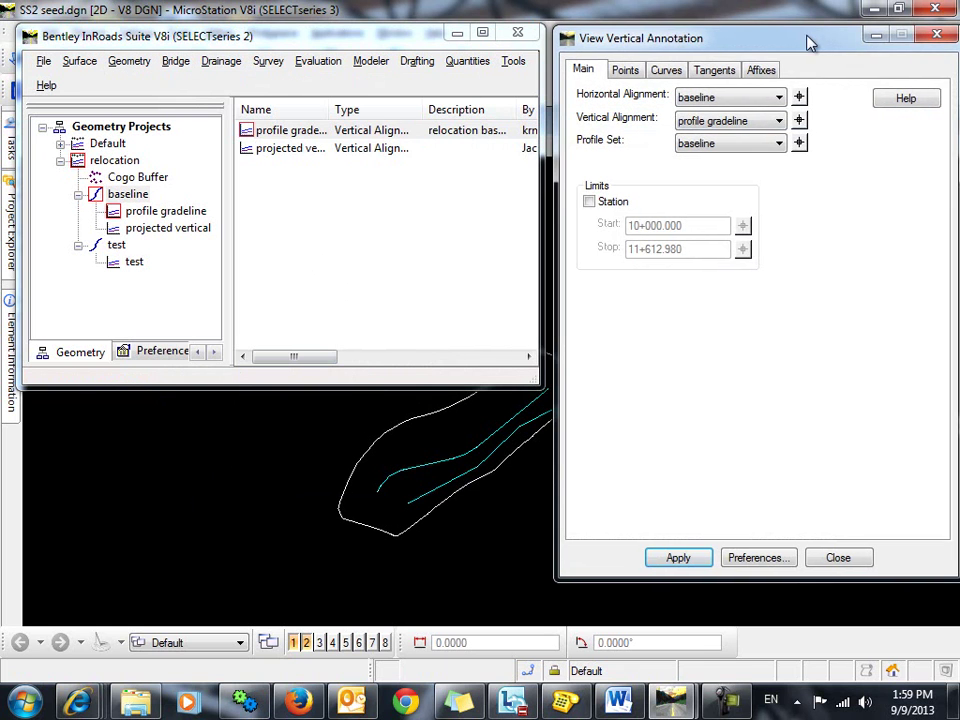
pyautogui.moveTo(808, 41)
pyautogui.mouseDown()
pyautogui.moveTo(356, 66)
pyautogui.moveTo(350, 49)
pyautogui.mouseUp()
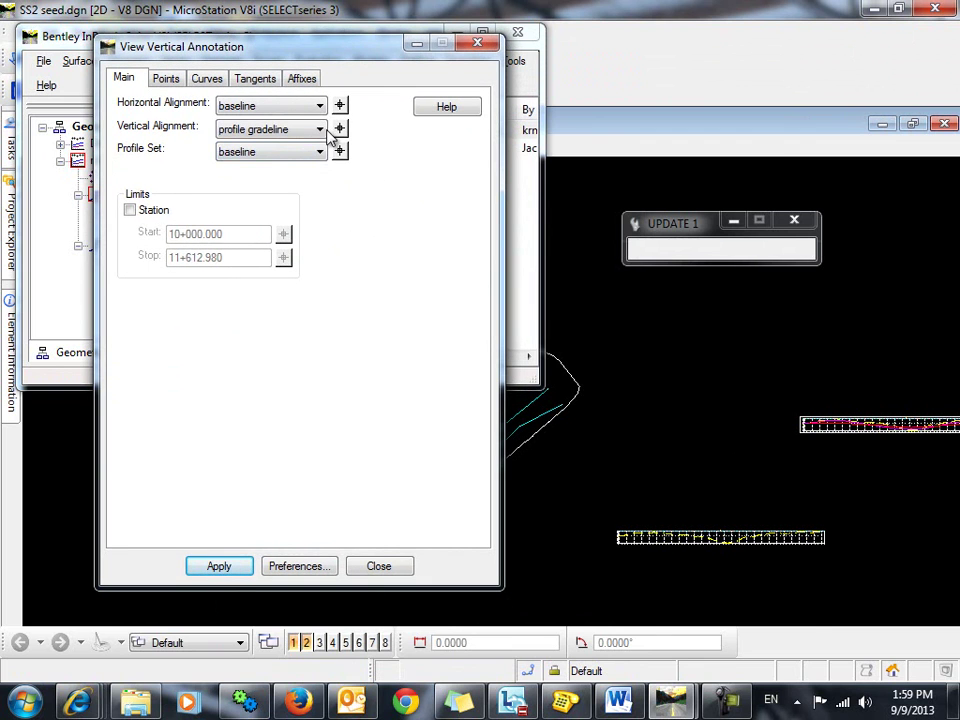
pyautogui.click(318, 130)
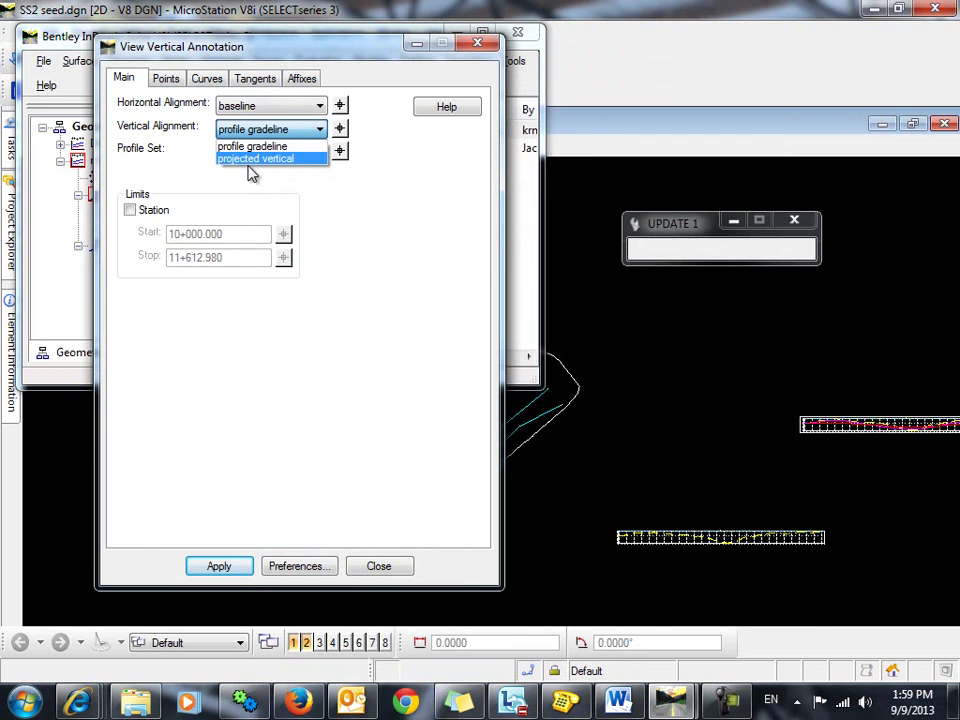
pyautogui.click(340, 150)
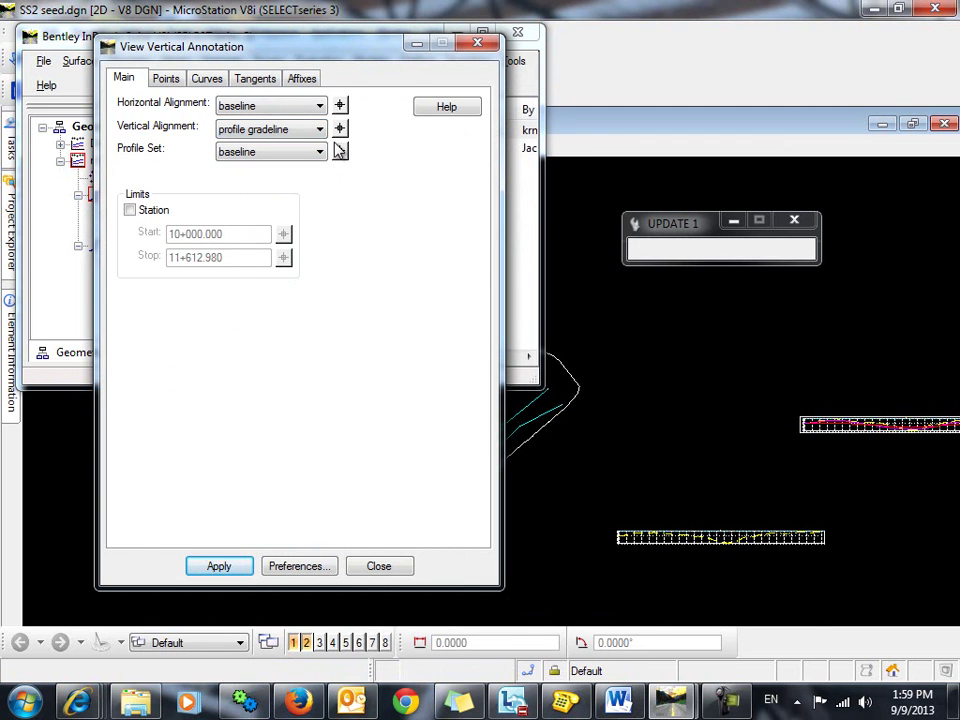
pyautogui.moveTo(372, 56); pyautogui.dragTo(347, 189)
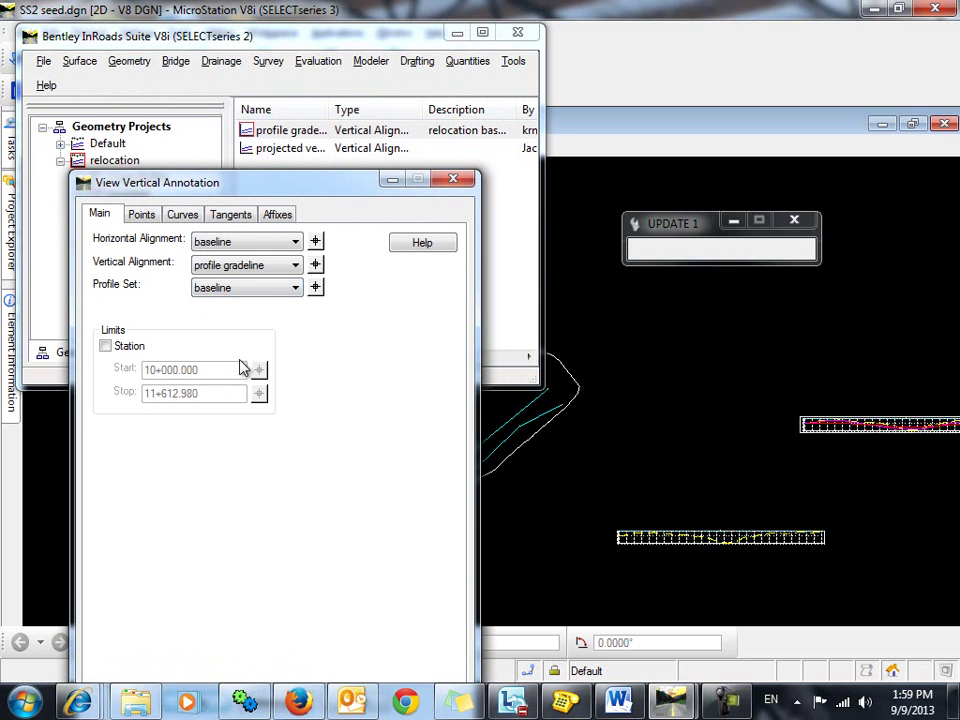
# Toggle the Pencil/Pen lock and move the annotation dialog back up
pyautogui.click(514, 62)
pyautogui.moveTo(562, 280)
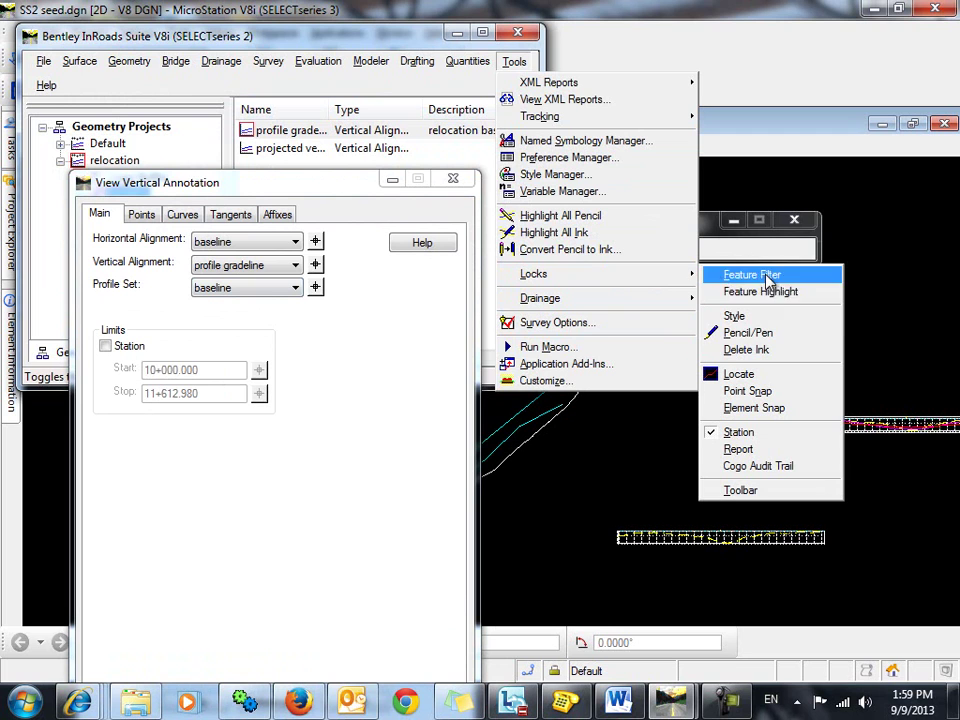
pyautogui.click(720, 338)
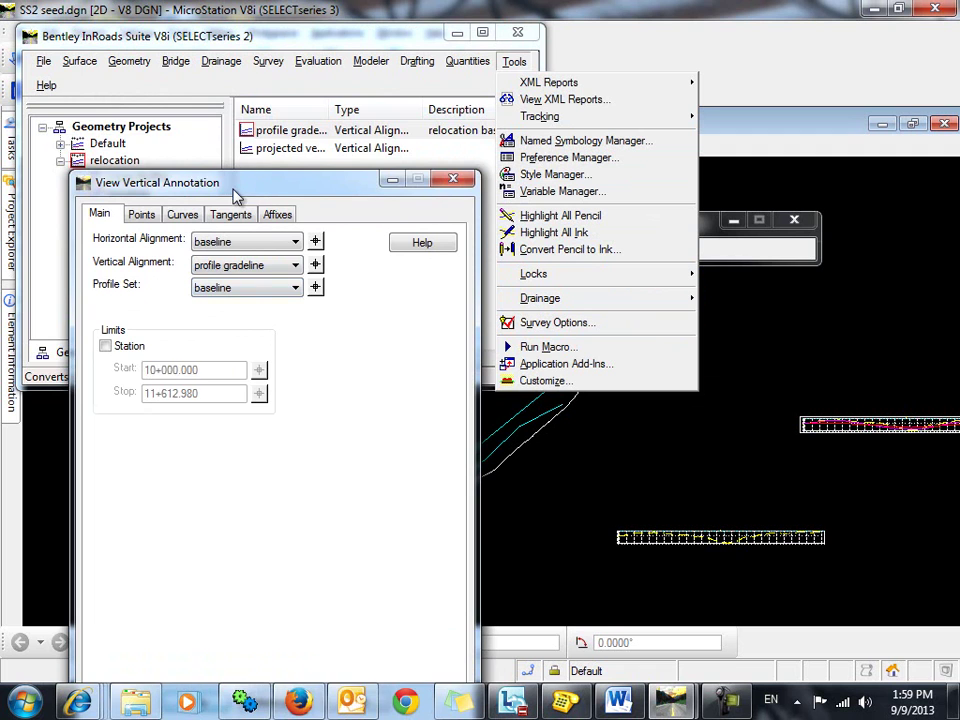
pyautogui.moveTo(235, 195); pyautogui.dragTo(215, 100)
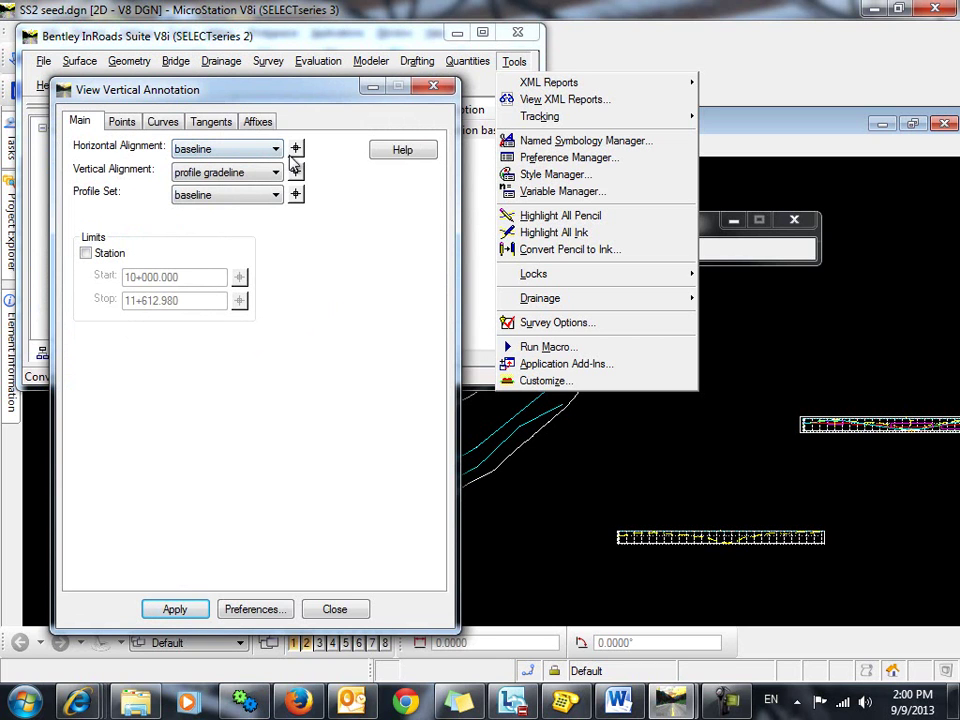
# Annotate the profile gradeline on the new baseline_1 profile
pyautogui.click(297, 194)
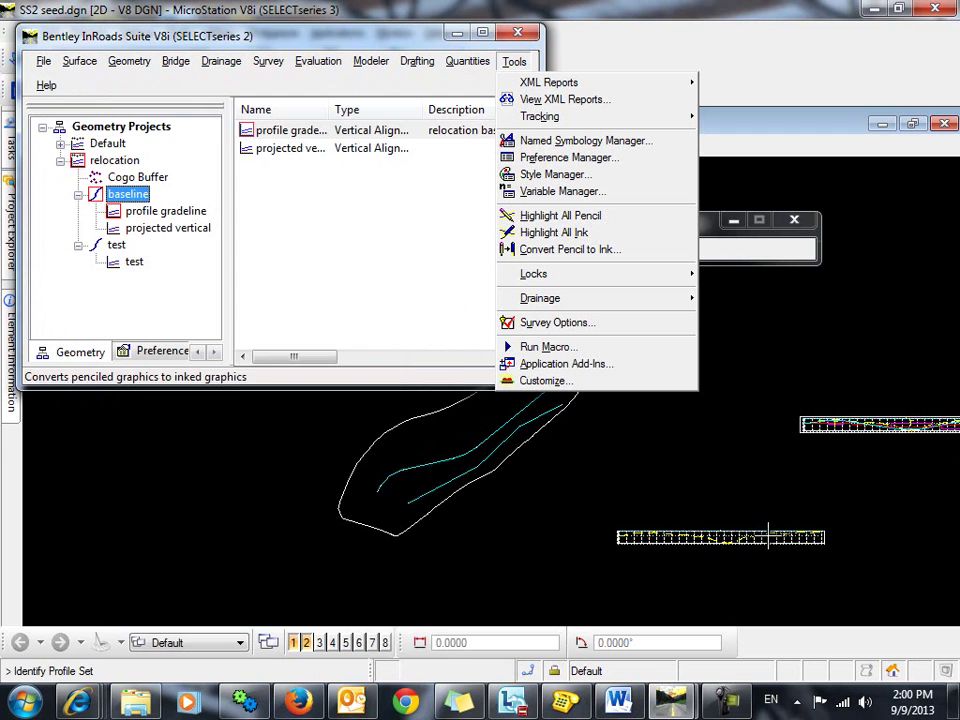
pyautogui.click(770, 537)
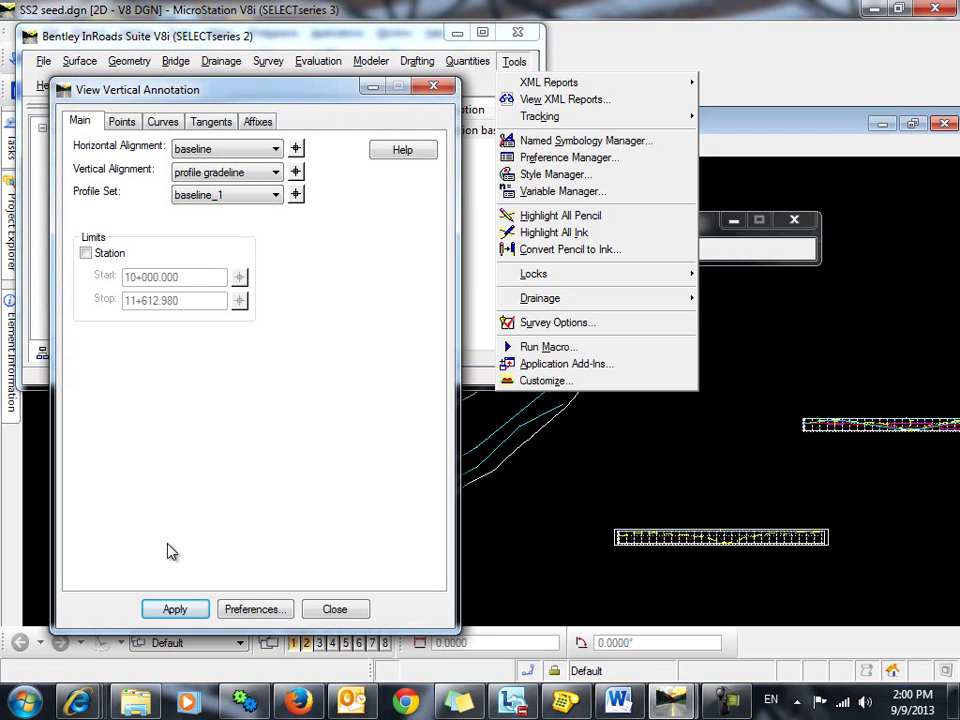
pyautogui.click(182, 611)
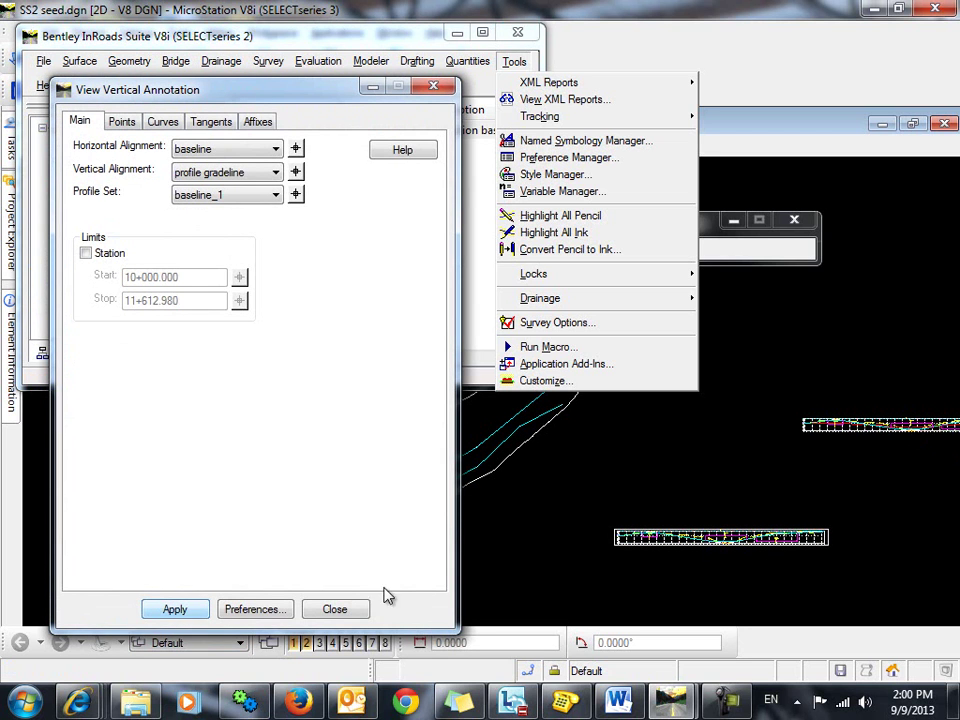
pyautogui.scroll(3, 720, 537)
pyautogui.moveTo(720, 480); pyautogui.dragTo(700, 470, button='middle')
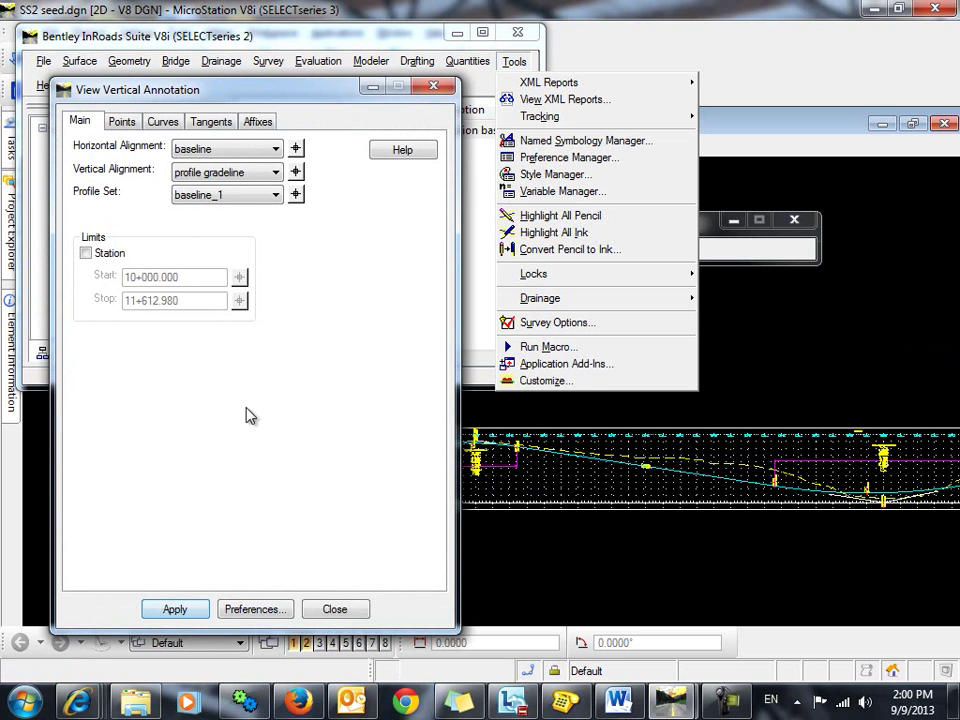
# Annotate the projected vertical on the baseline_1 profile
pyautogui.click(264, 177)
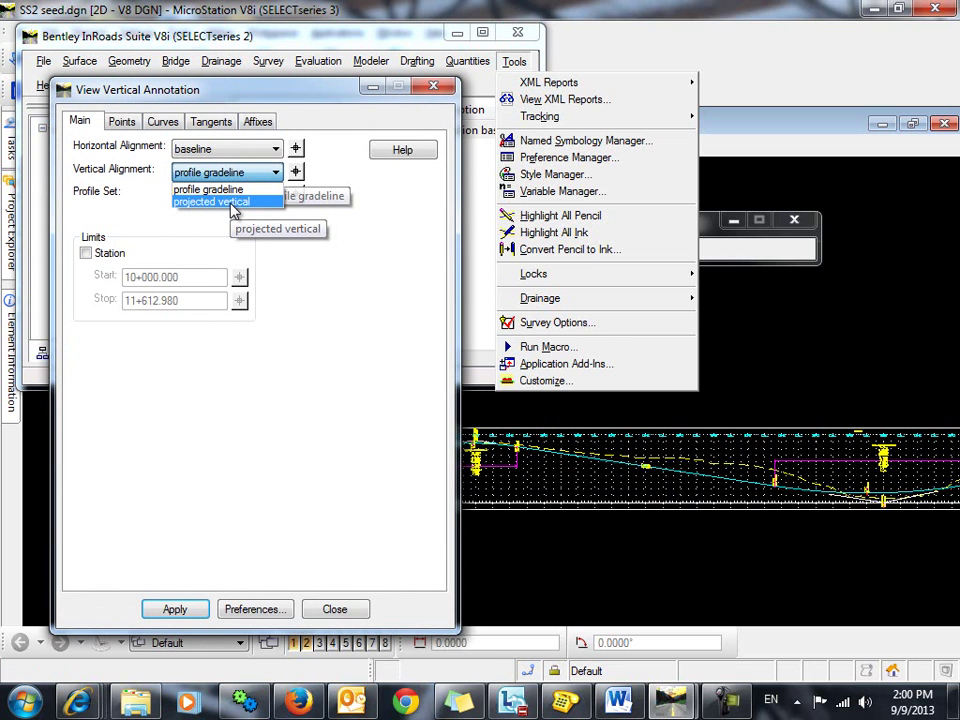
pyautogui.click(233, 202)
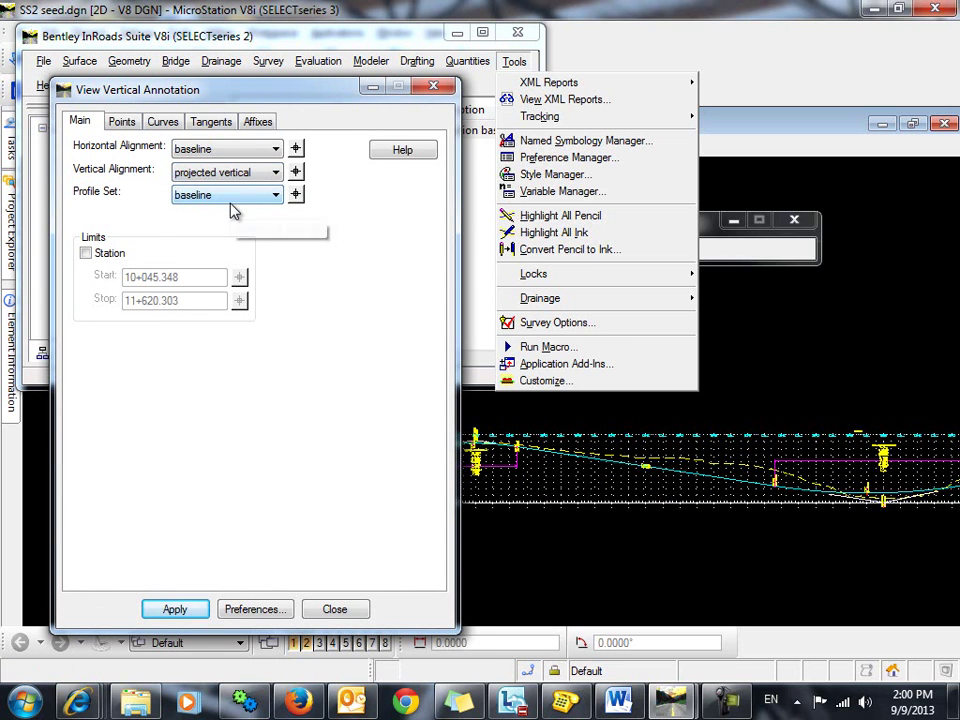
pyautogui.click(298, 194)
pyautogui.click(614, 458)
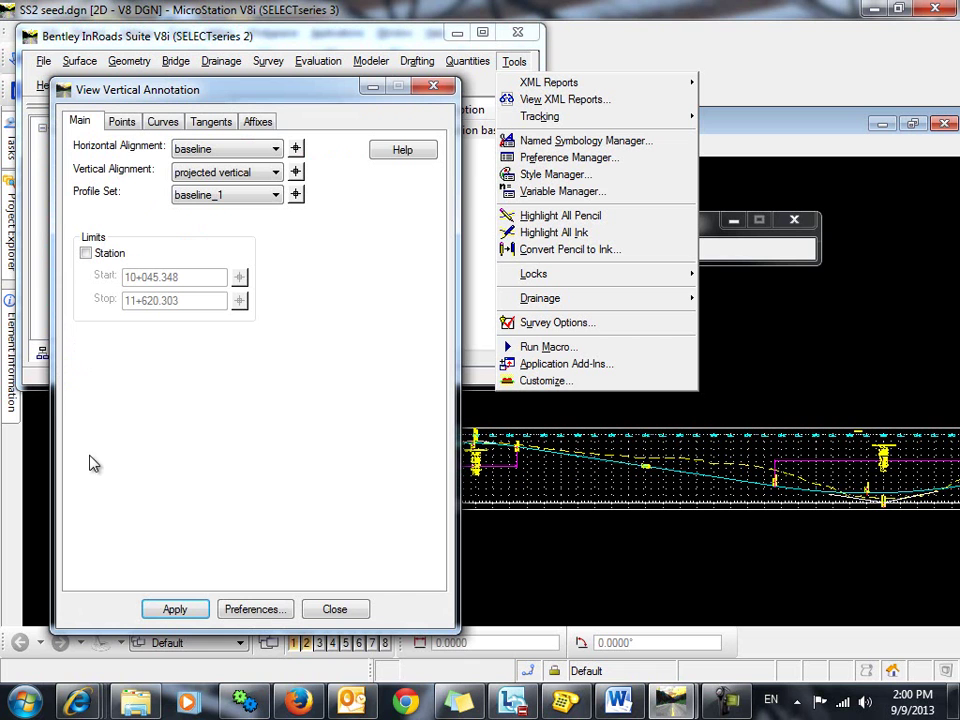
pyautogui.click(178, 612)
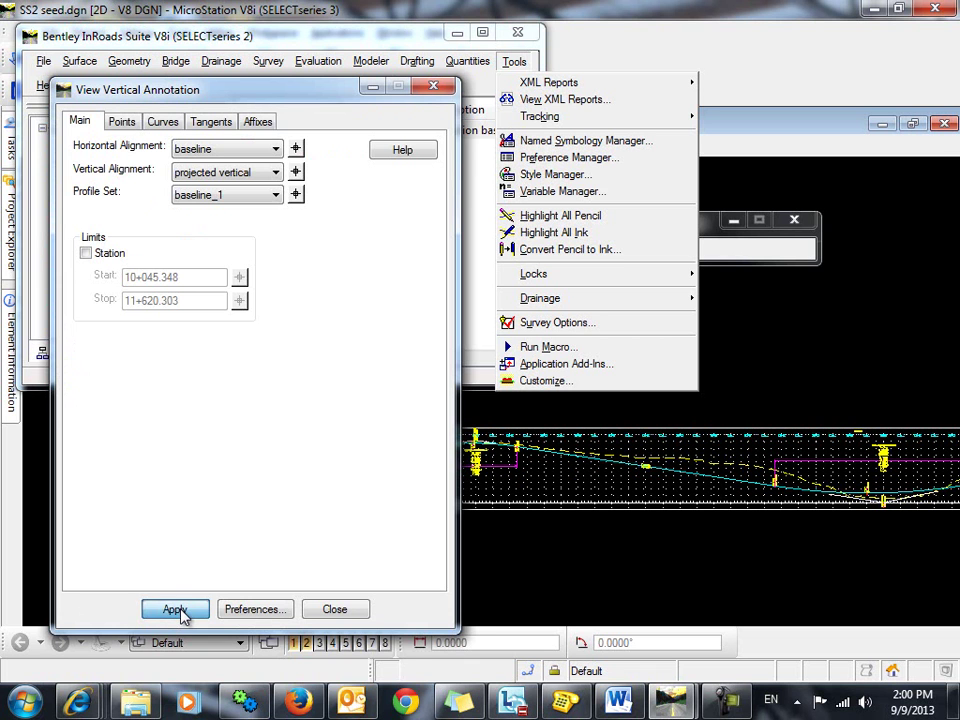
pyautogui.click(338, 612)
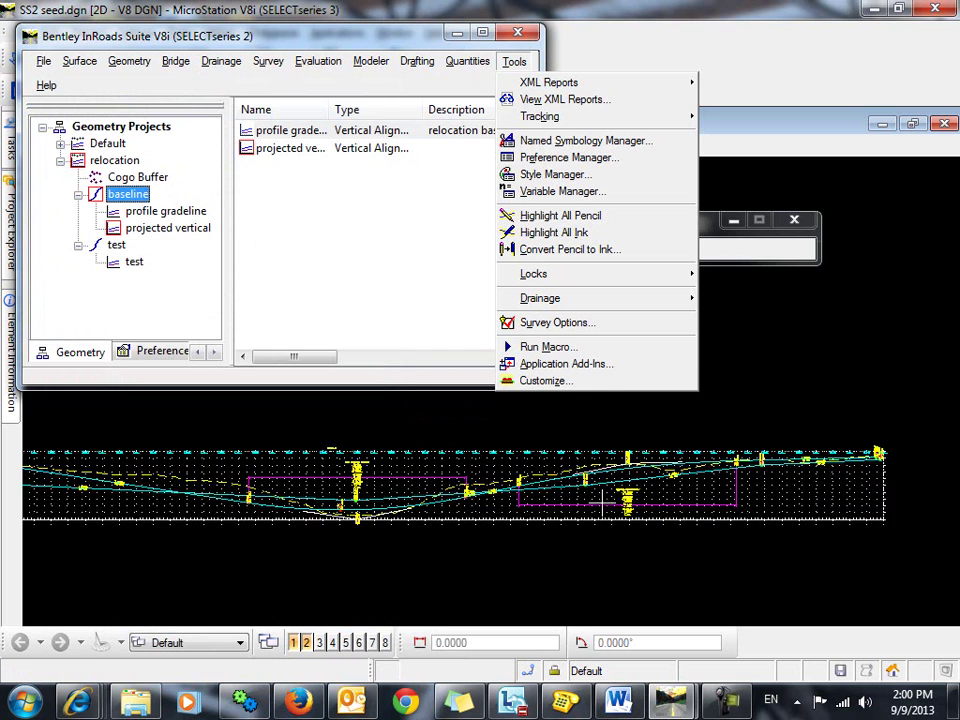
pyautogui.scroll(2, 621, 486)
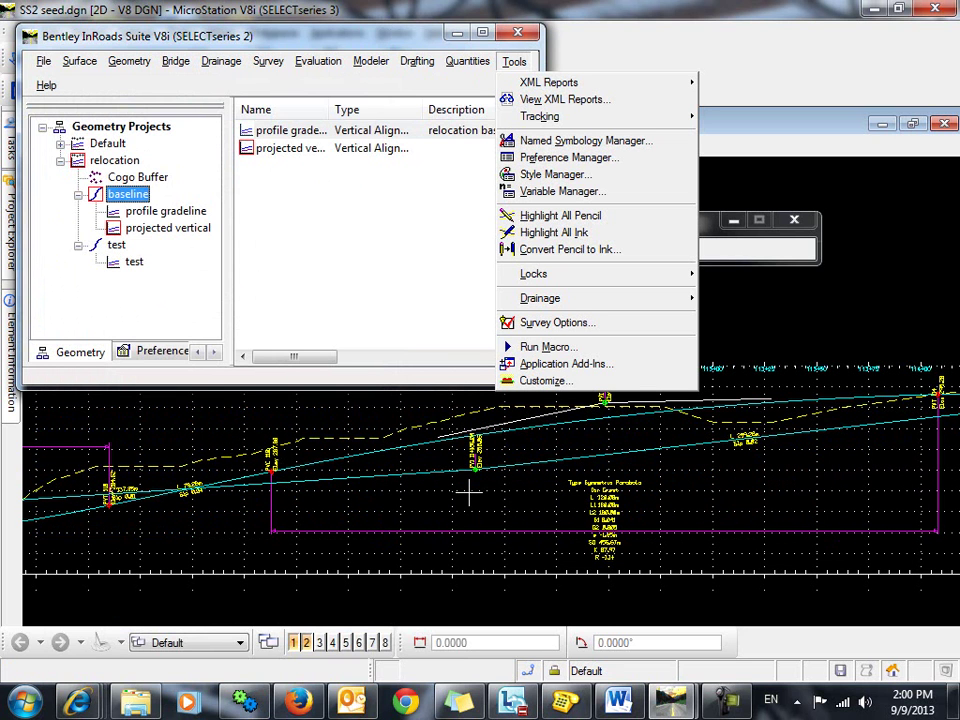